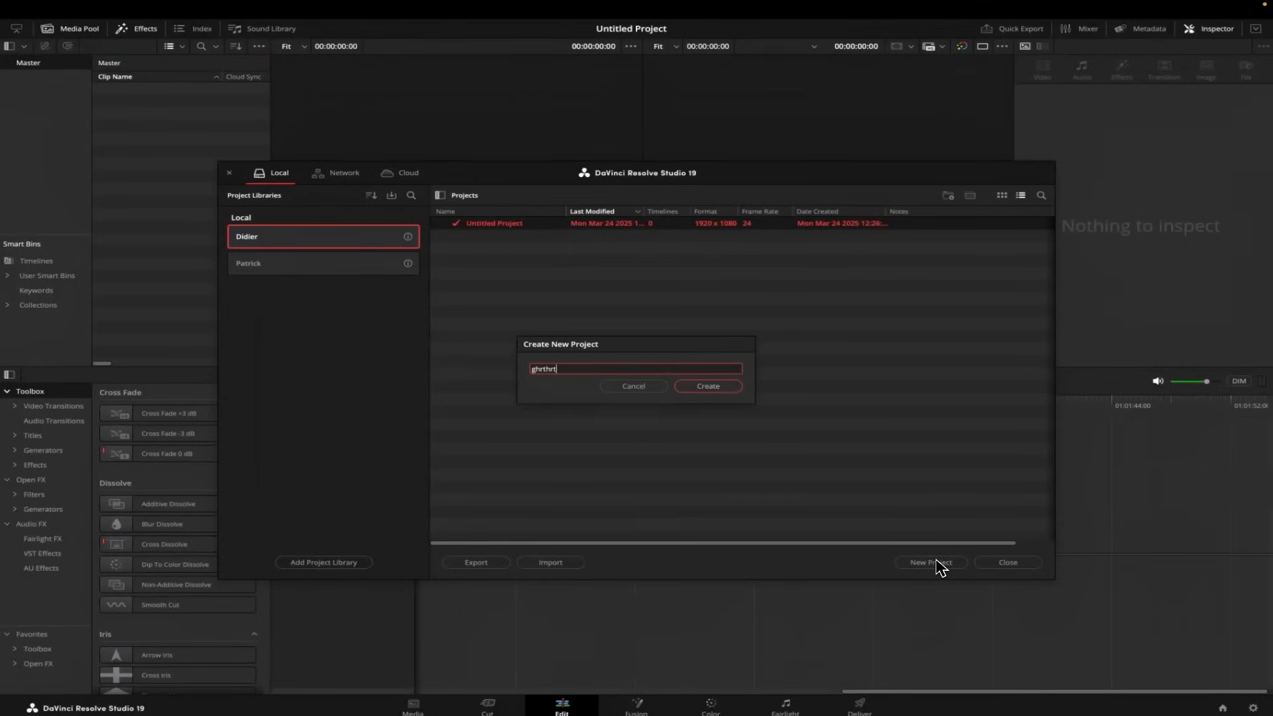
# Create two new projects named ghrthrt and ghiethoierhfoae fiuzheg in the current local library.
pyautogui.press('Return')
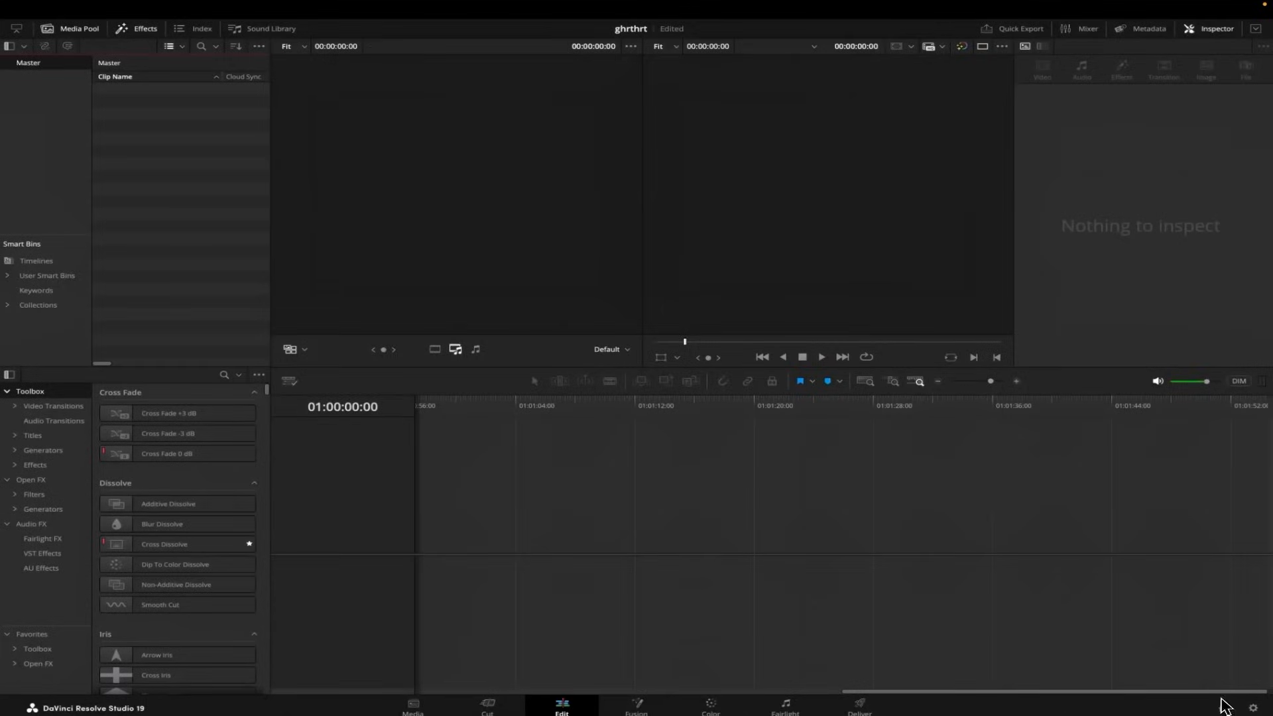
pyautogui.click(1223, 705)
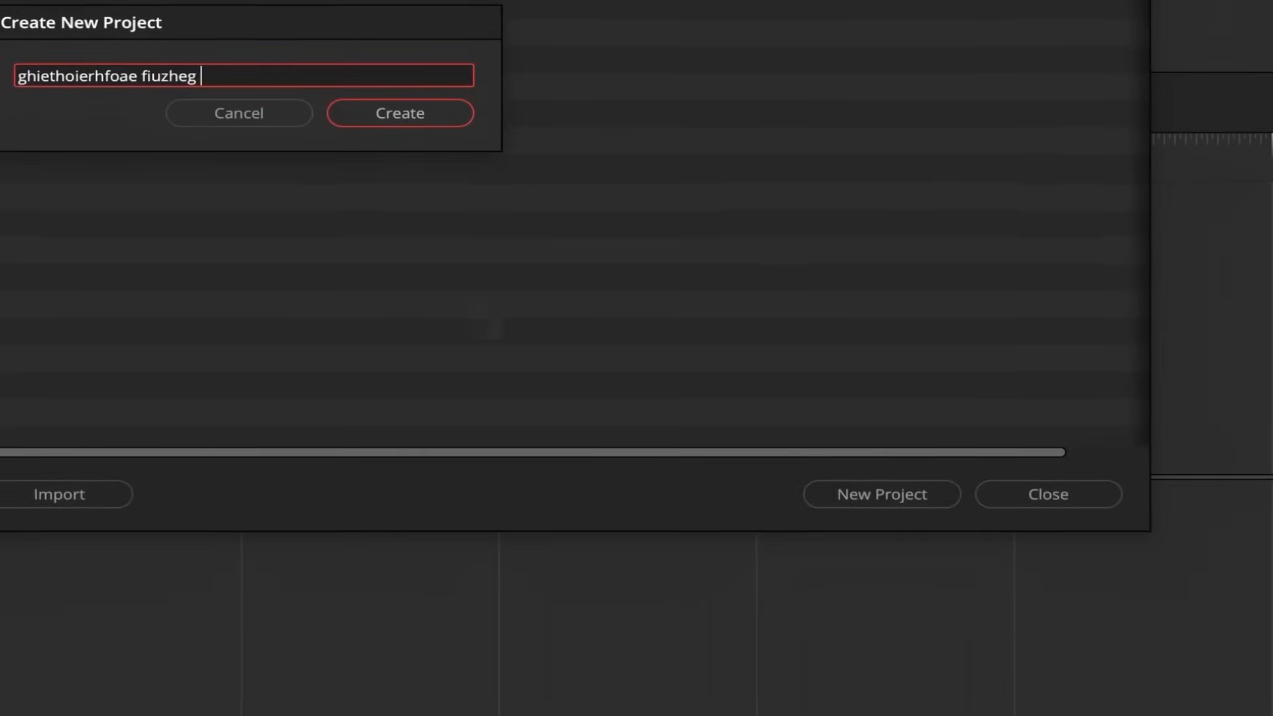
pyautogui.click(443, 124)
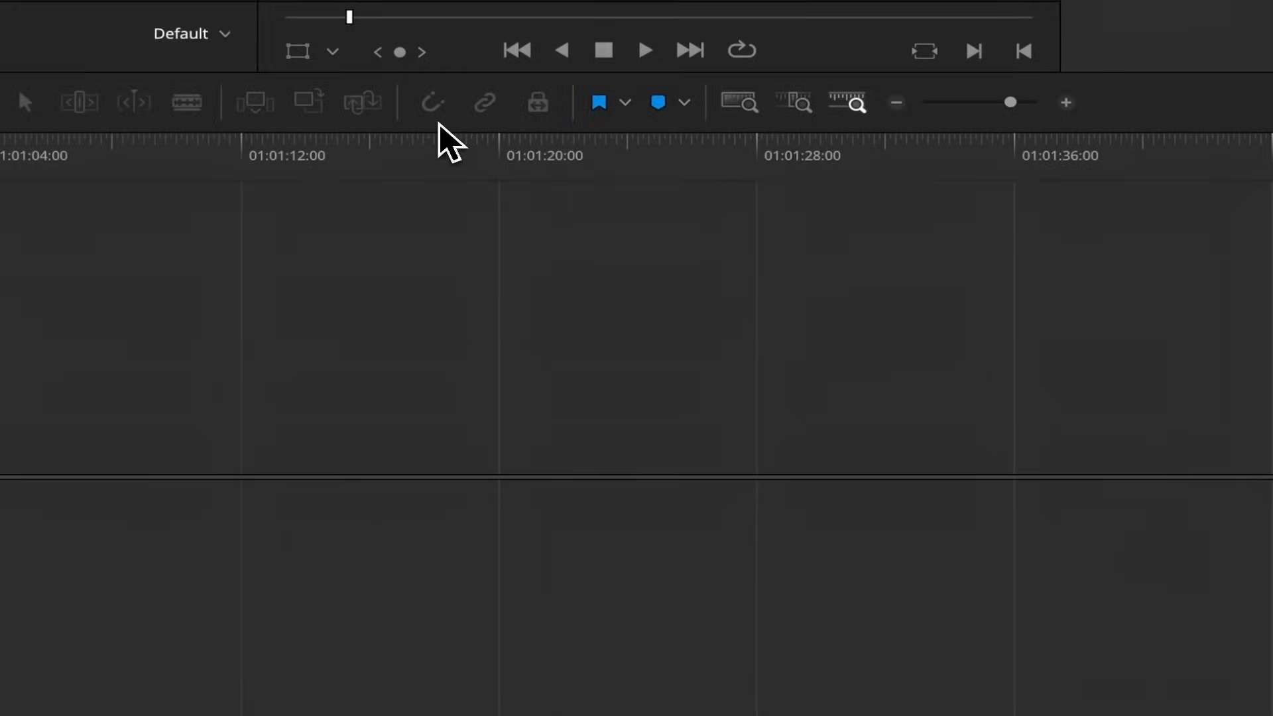
# Reopen the project ghrthrt from the project manager and duplicate it within the same library.
pyautogui.hotkey('ctrl', 'shift', '1')
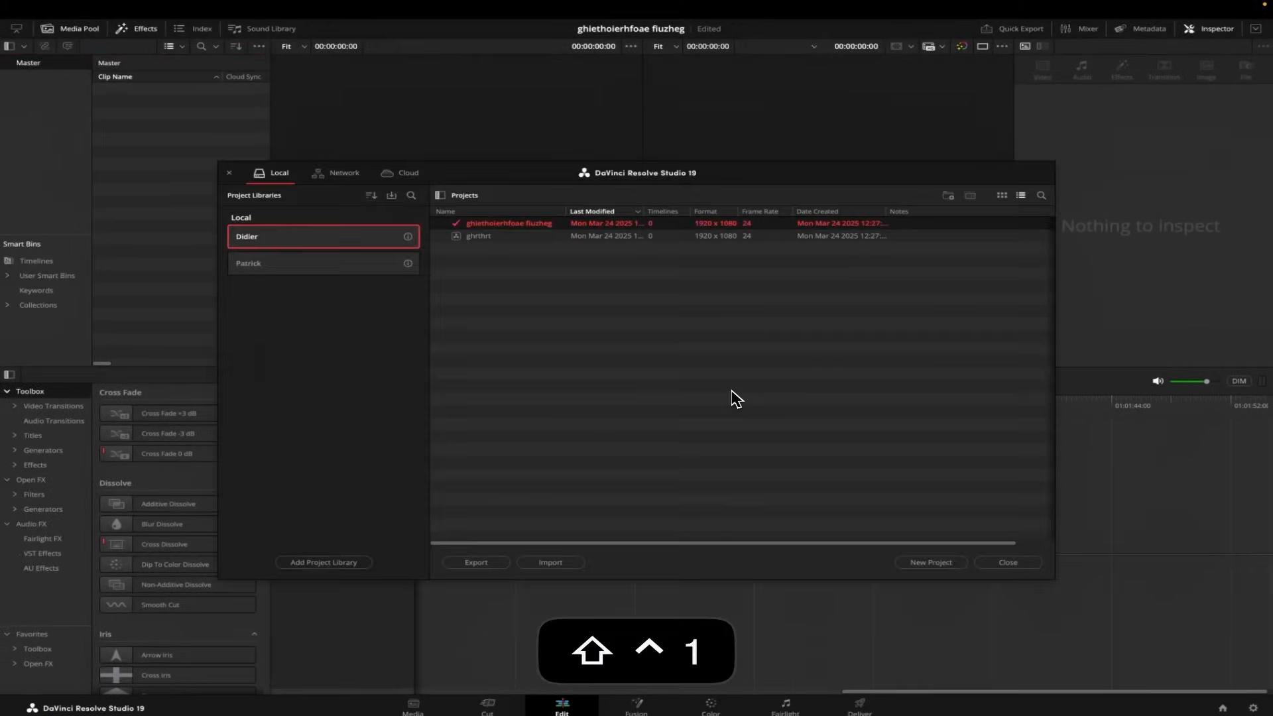
pyautogui.doubleClick(482, 238)
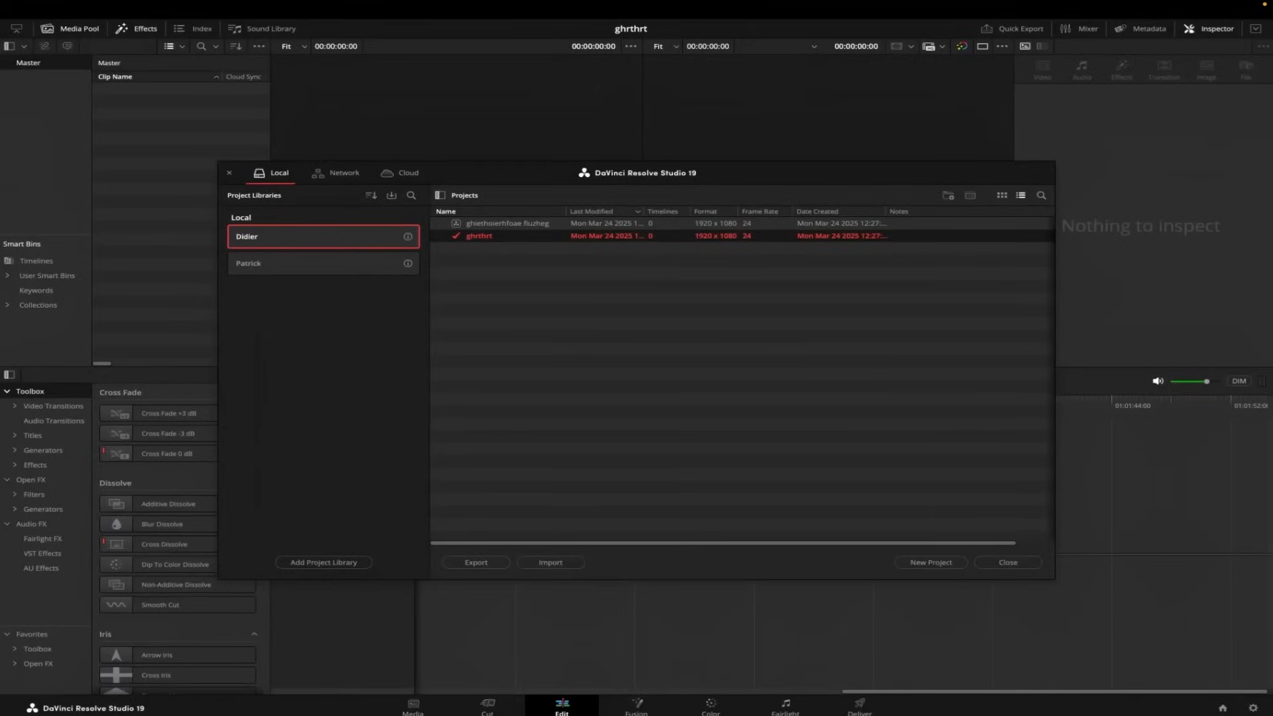
pyautogui.rightClick(482, 236)
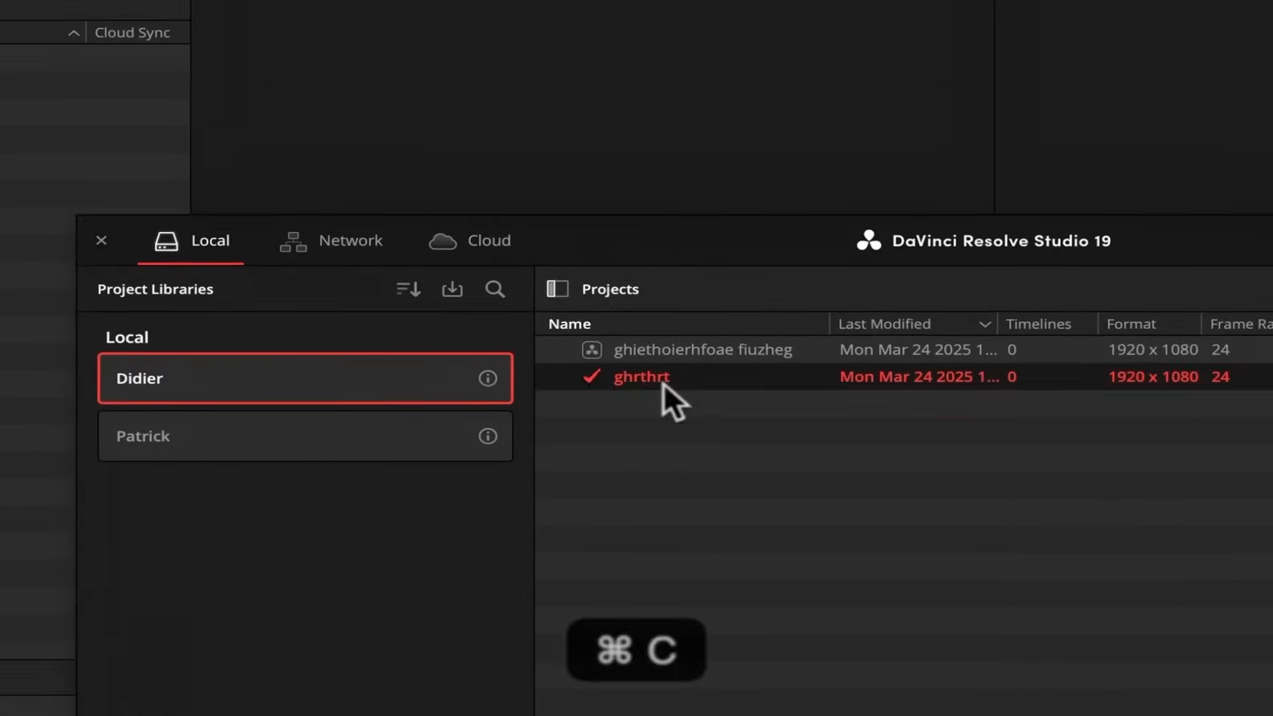
pyautogui.press('super+v')
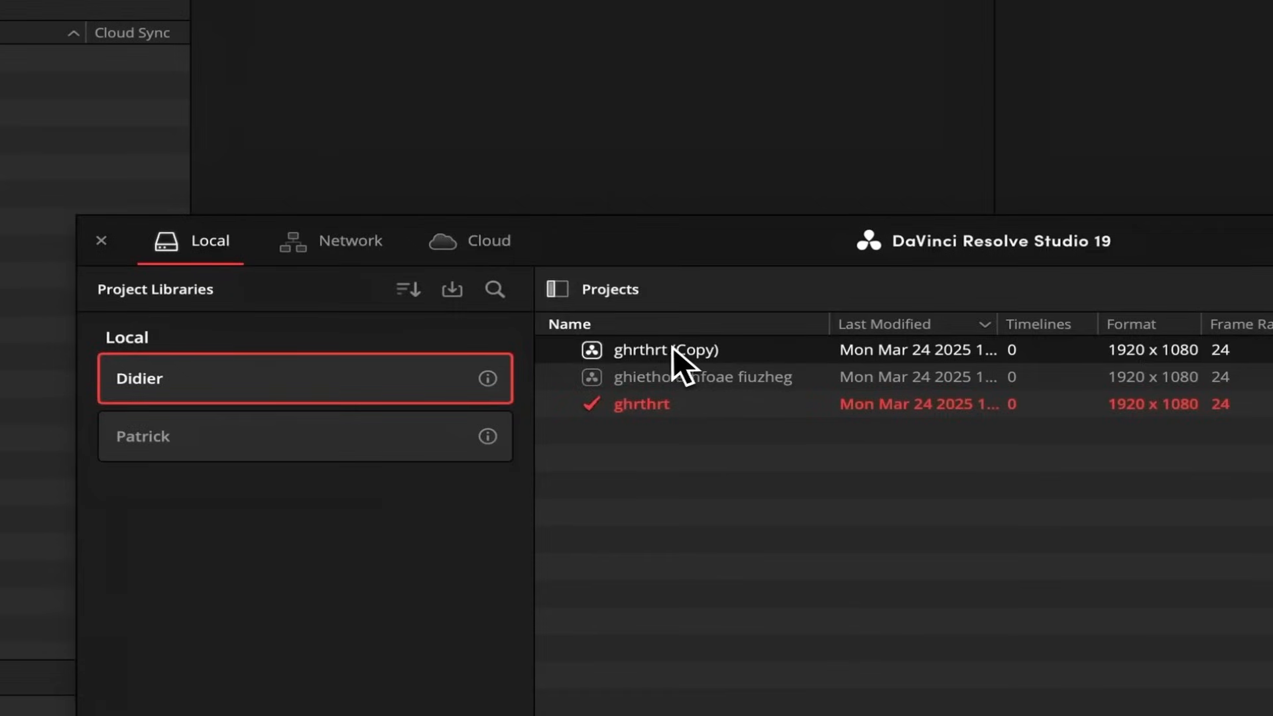
# Switch to Finder and browse Resolve Project Library 2 down to the ghrthrt (Copy) folder under the guest user's Projects.
pyautogui.rightClick(673, 348)
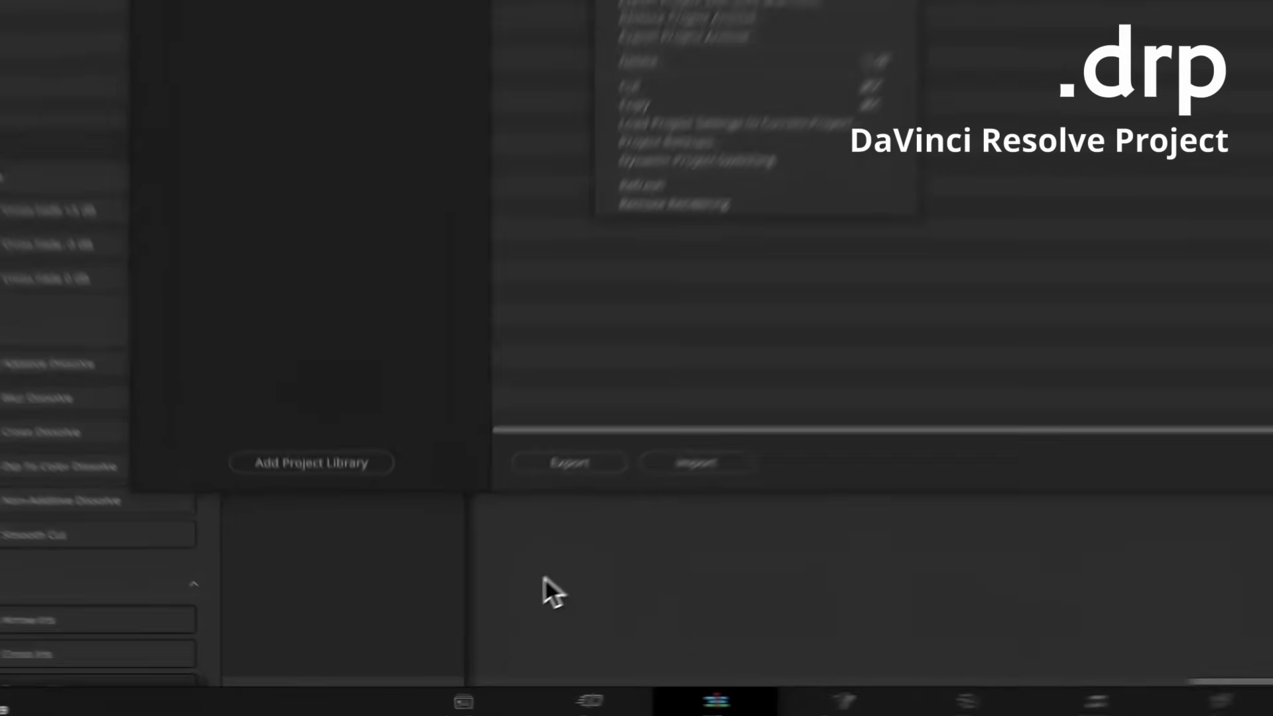
pyautogui.press('super+Tab')
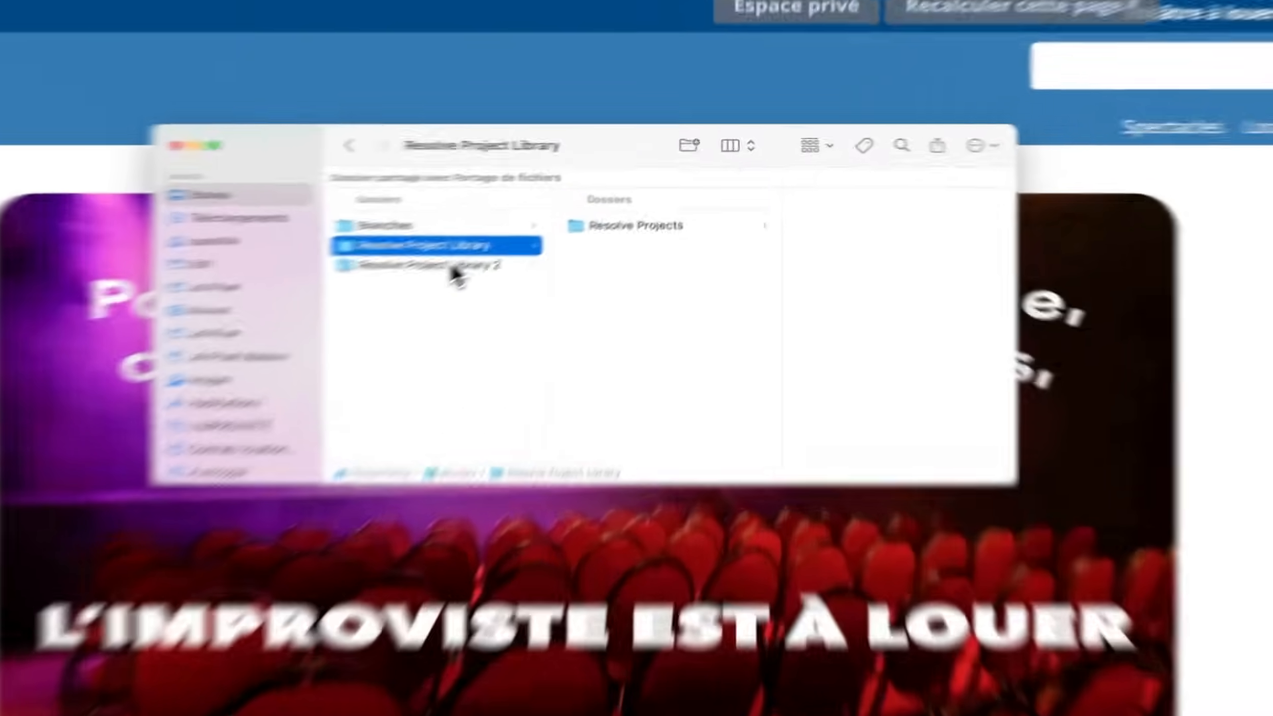
pyautogui.click(553, 223)
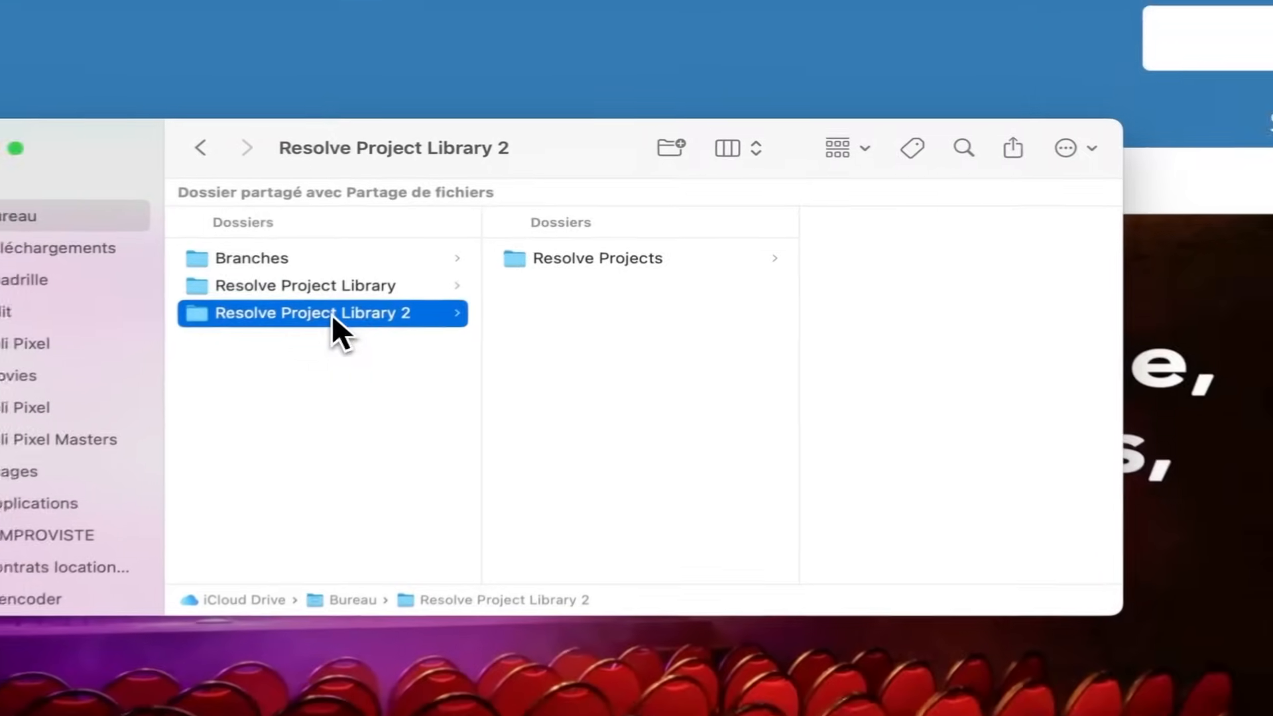
pyautogui.click(687, 197)
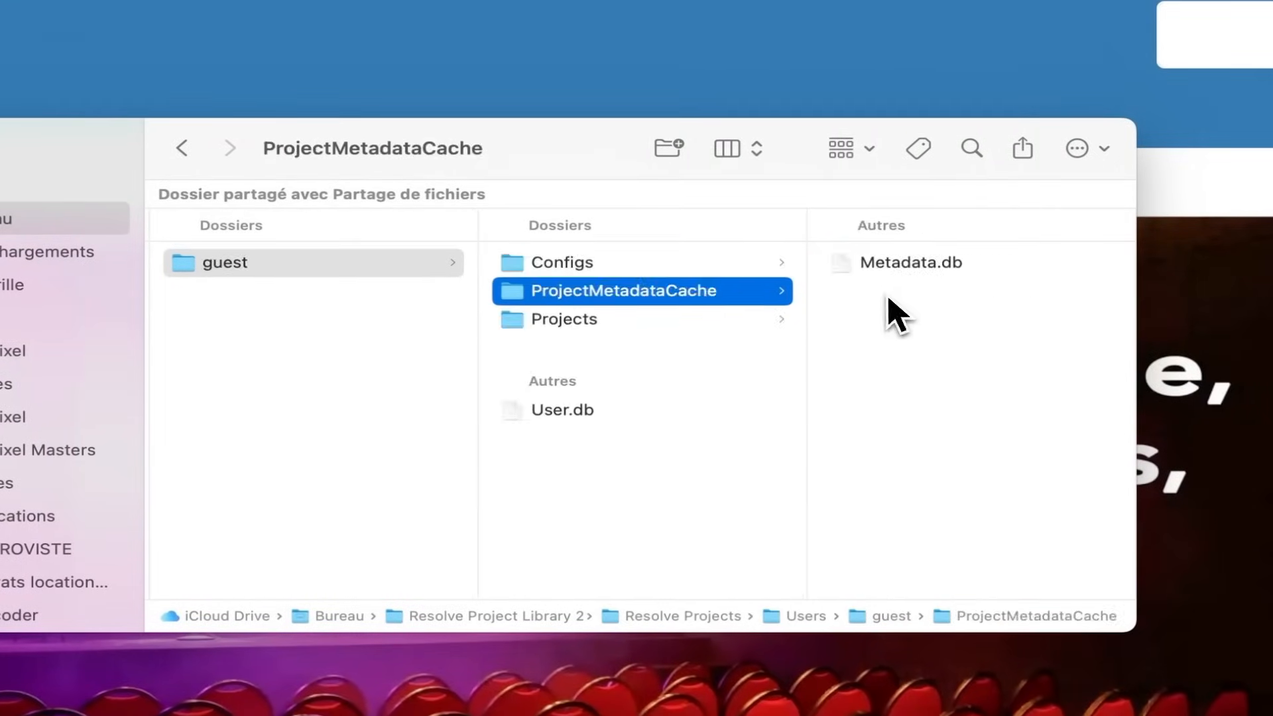
pyautogui.click(895, 275)
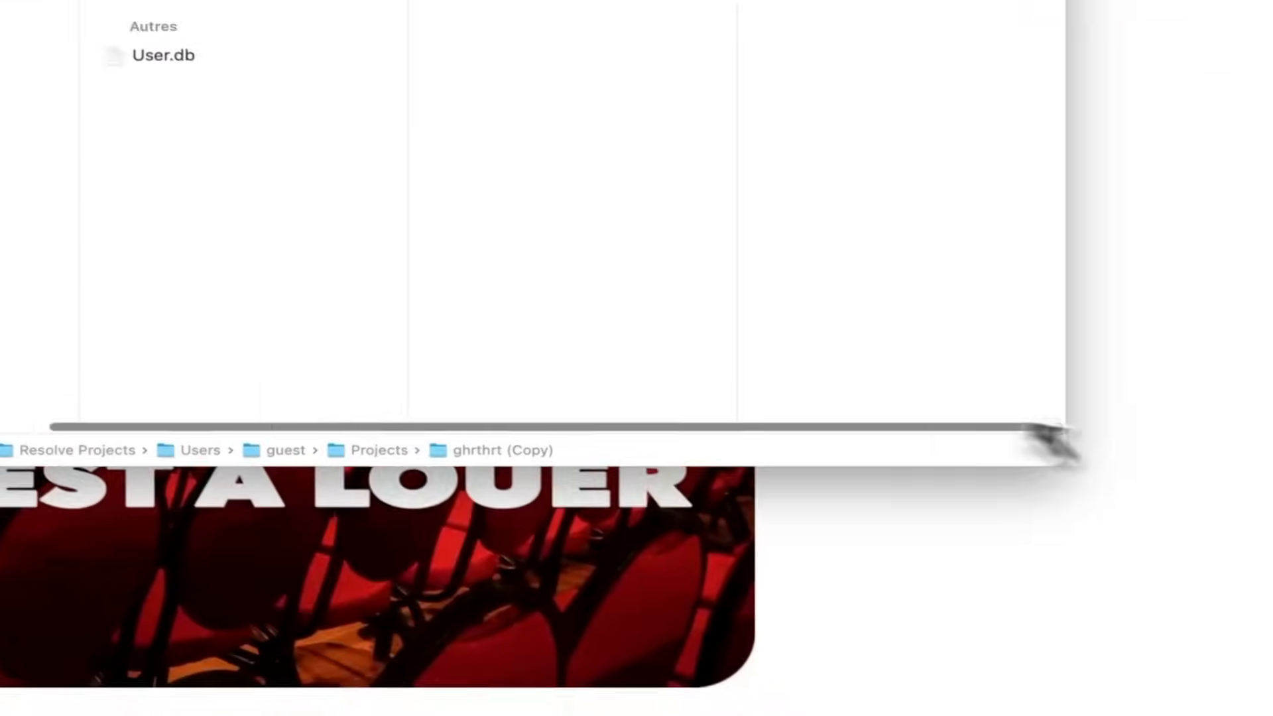
pyautogui.hscroll(-8, 687, 261)
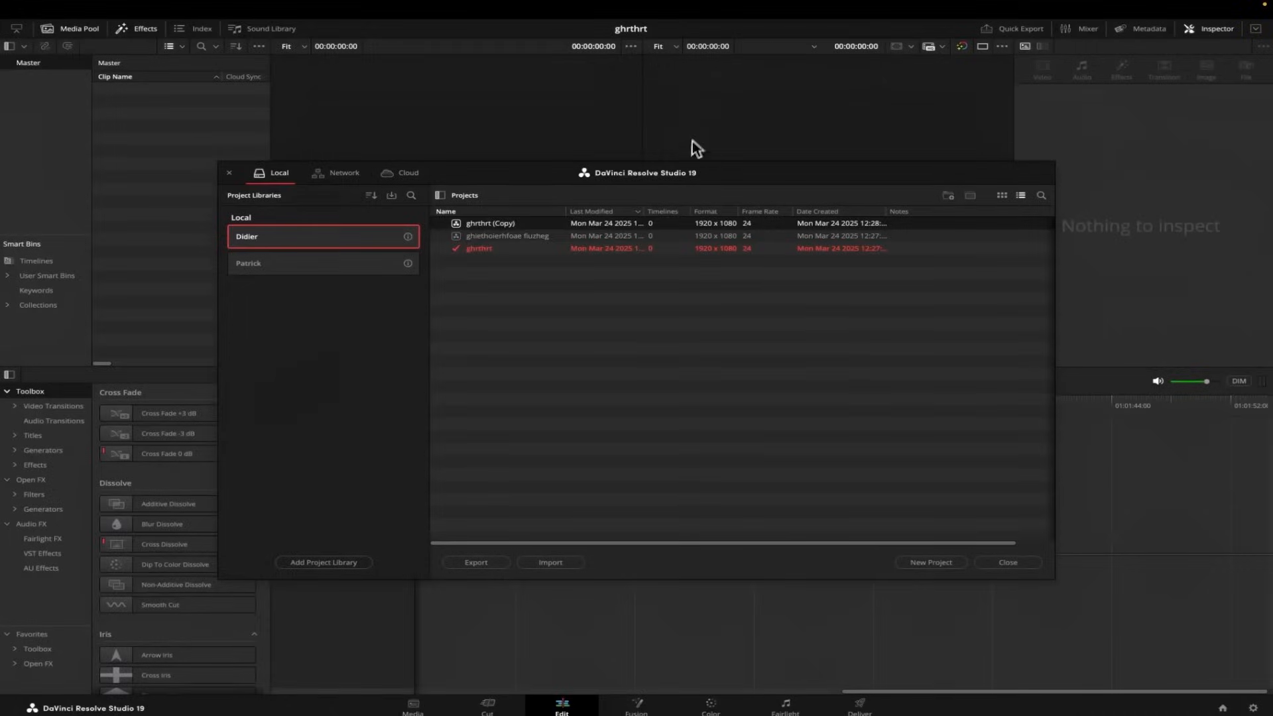
# Export the project ghrthrt (Copy) to the Desktop as the project file ghrthrt (Copy).drp.
pyautogui.rightClick(519, 223)
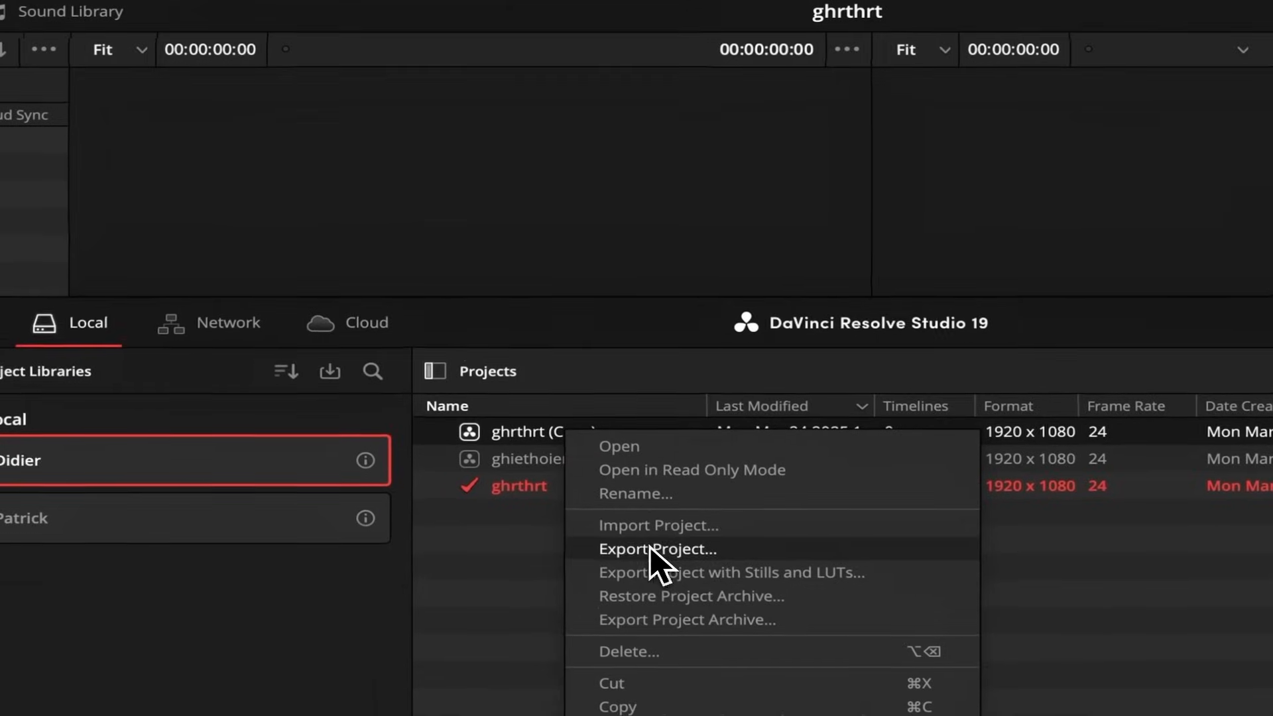
pyautogui.click(646, 549)
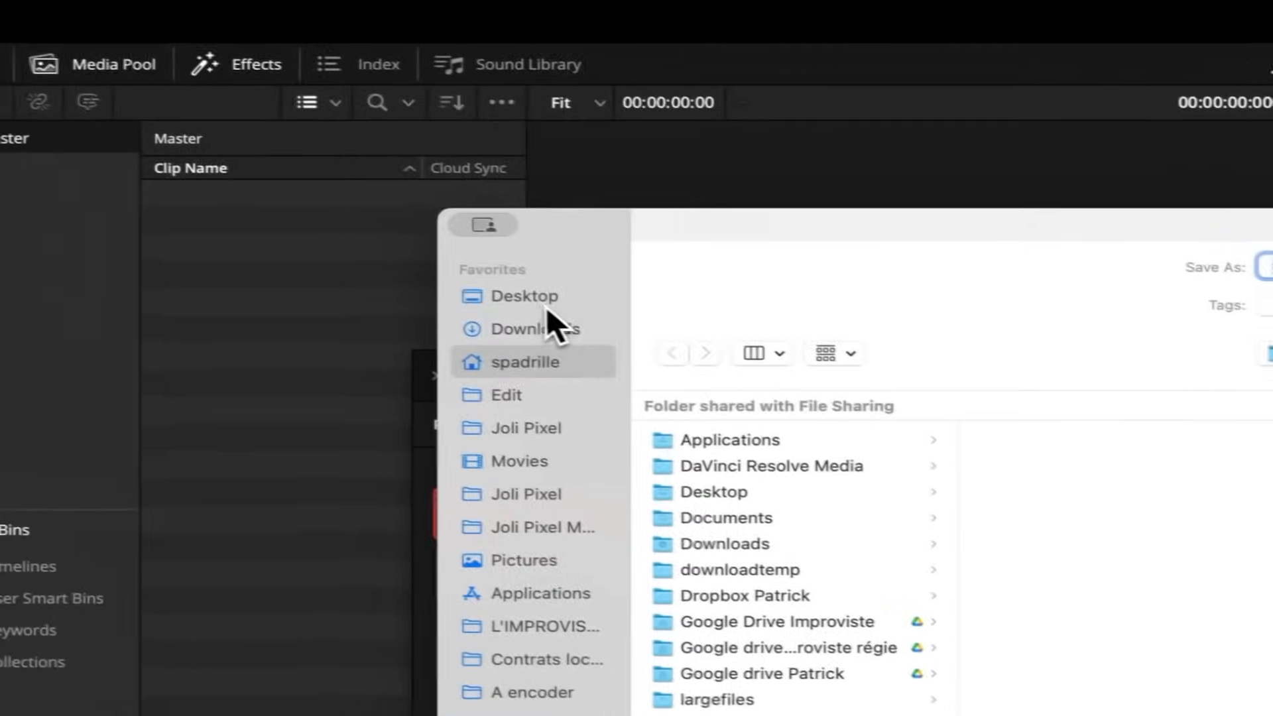
pyautogui.click(67, 242)
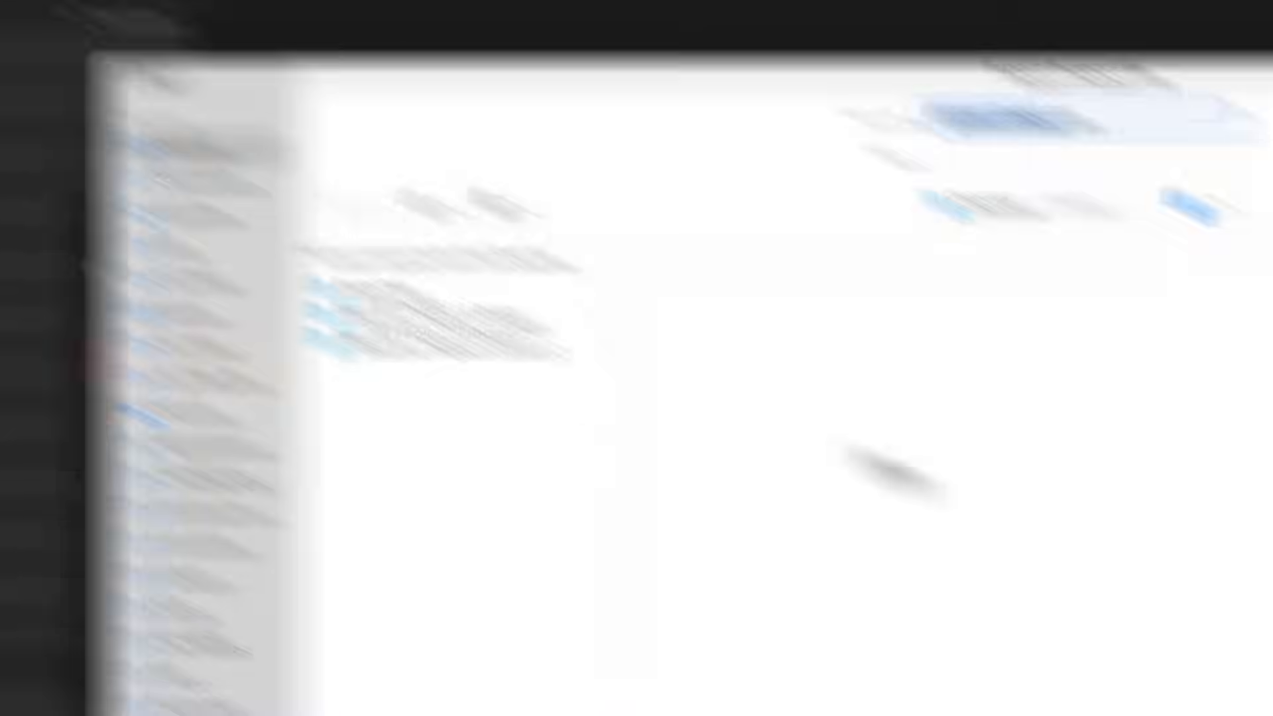
pyautogui.click(734, 299)
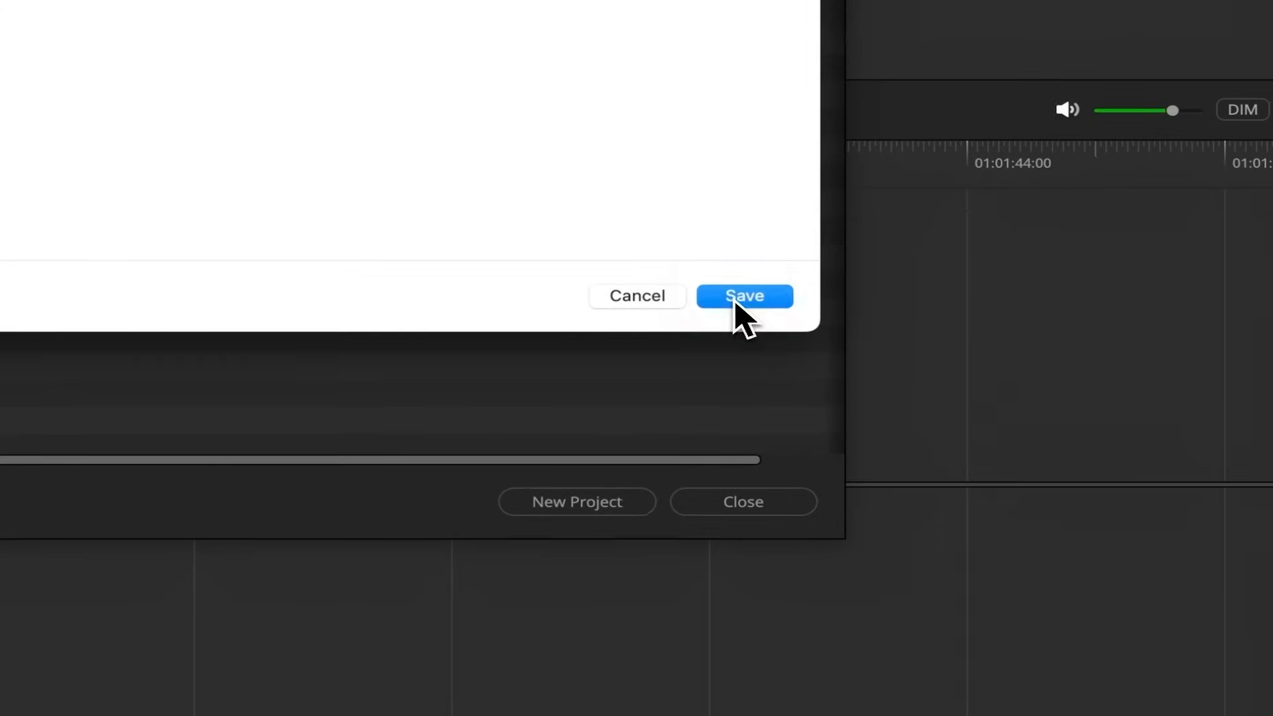
# Switch to Finder and locate the exported ghrthrt (Copy).drp file on the Desktop.
pyautogui.press('super+Tab')
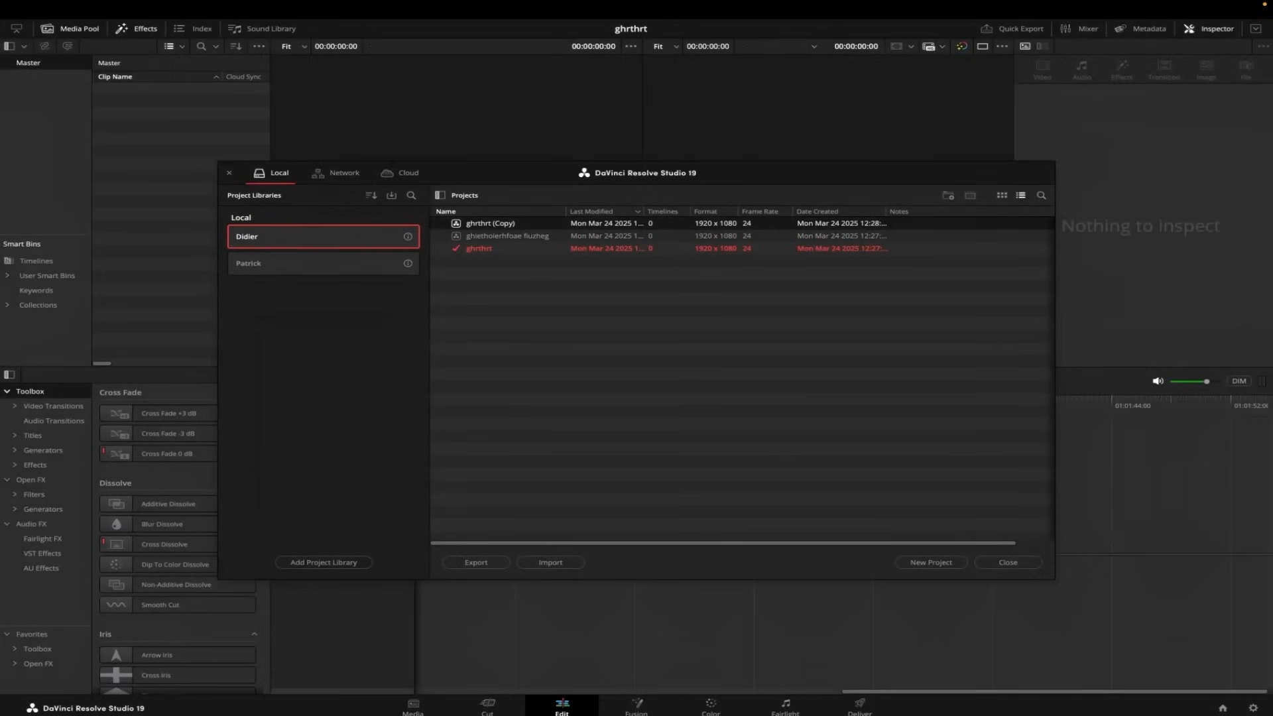
pyautogui.press('super+Tab')
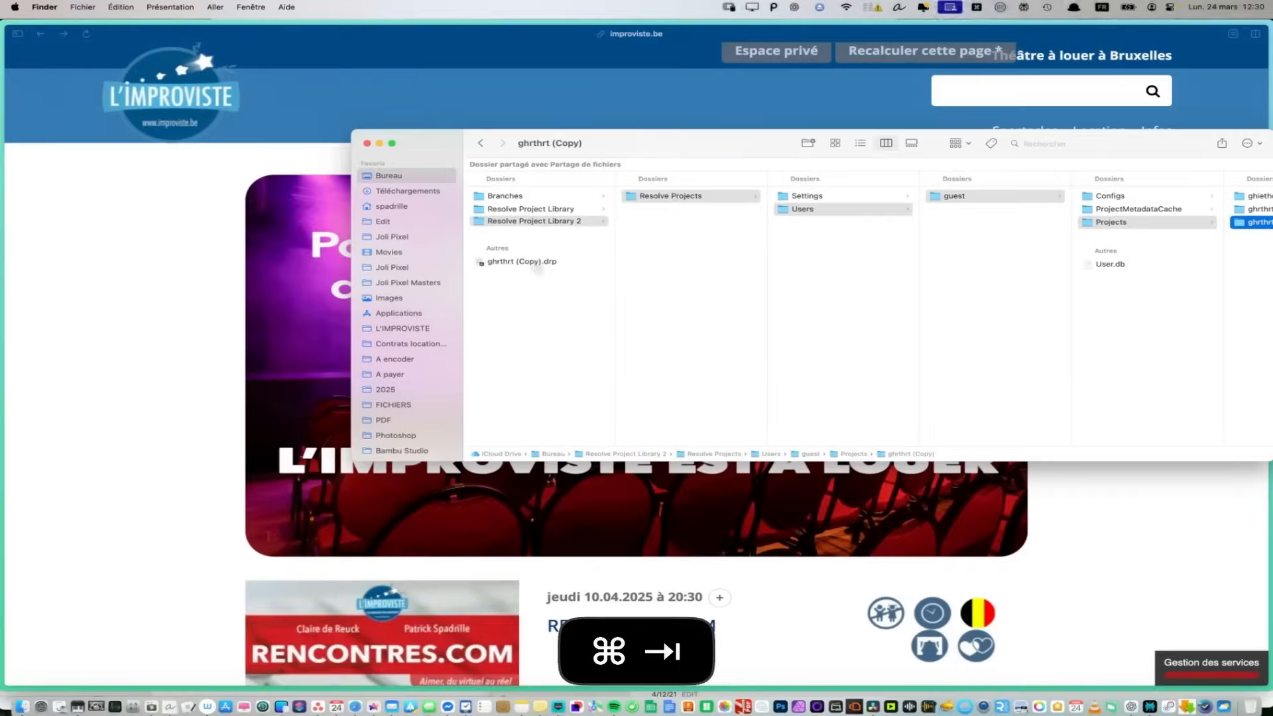
pyautogui.click(546, 261)
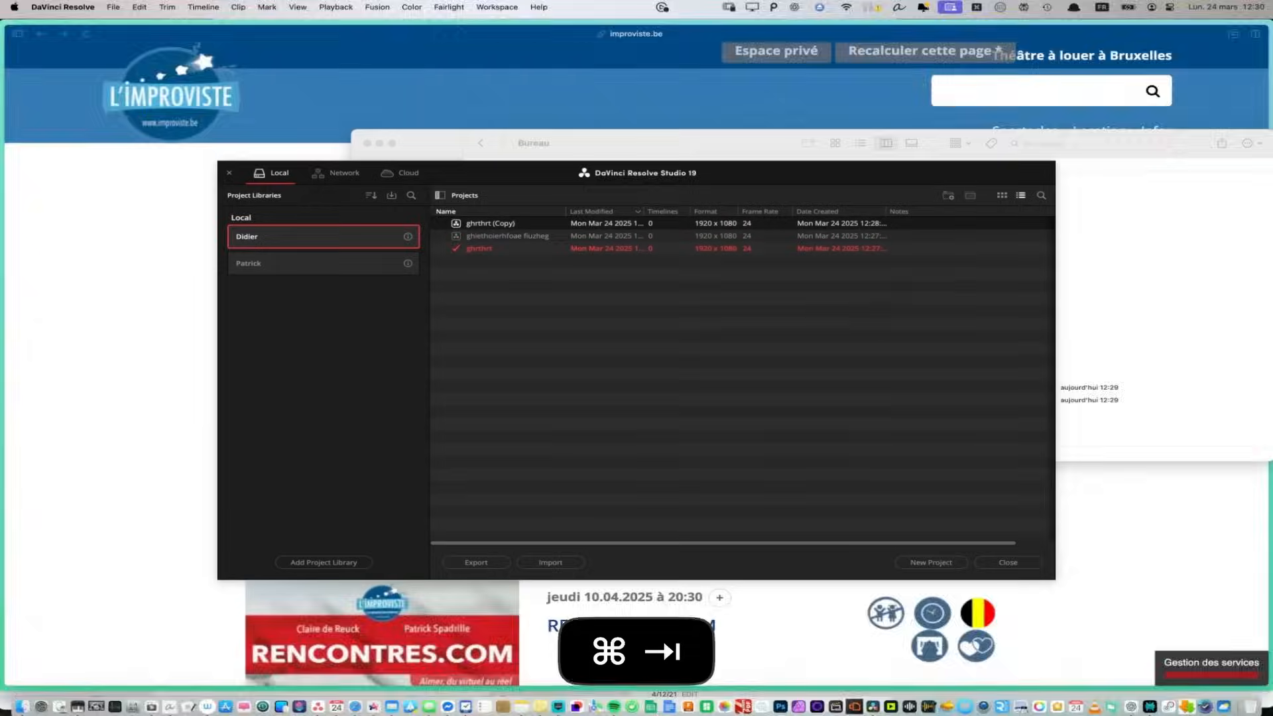
# Switch to DaVinci Resolve and import ghrthrt (Copy).drp from the Desktop under the name Copy of ghrthrt (Copy).
pyautogui.press('super+Tab')
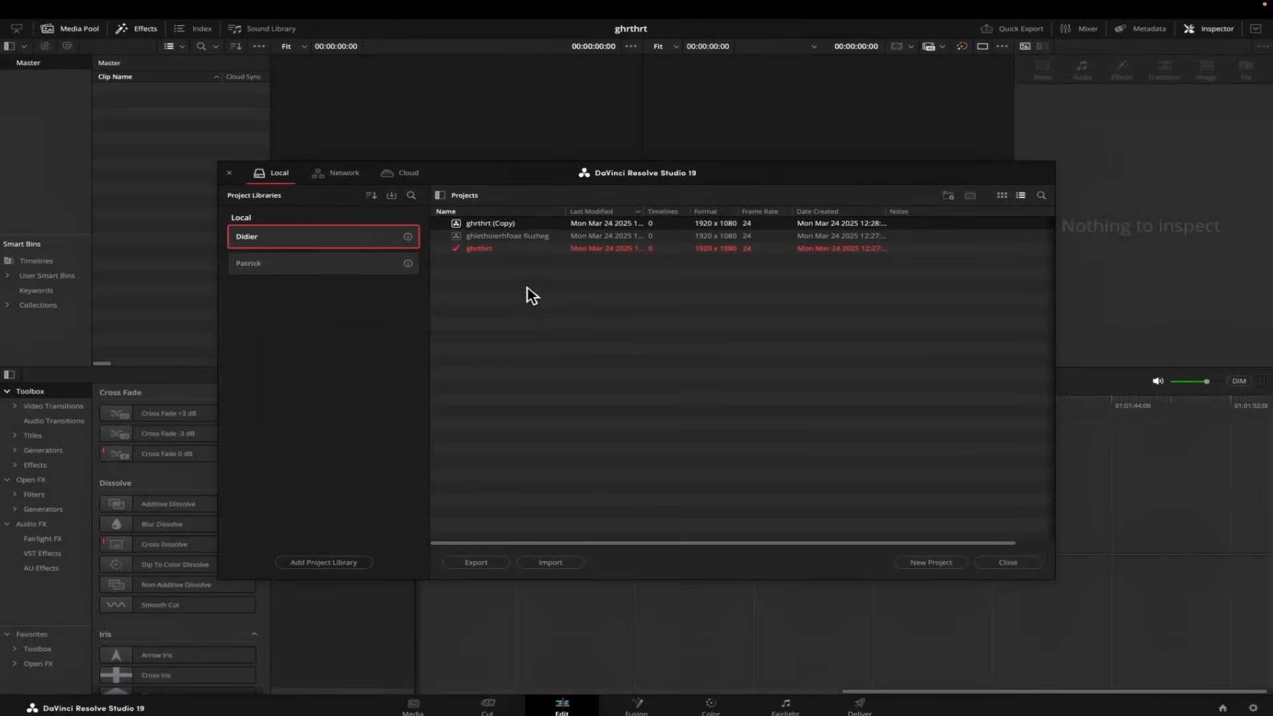
pyautogui.rightClick(511, 277)
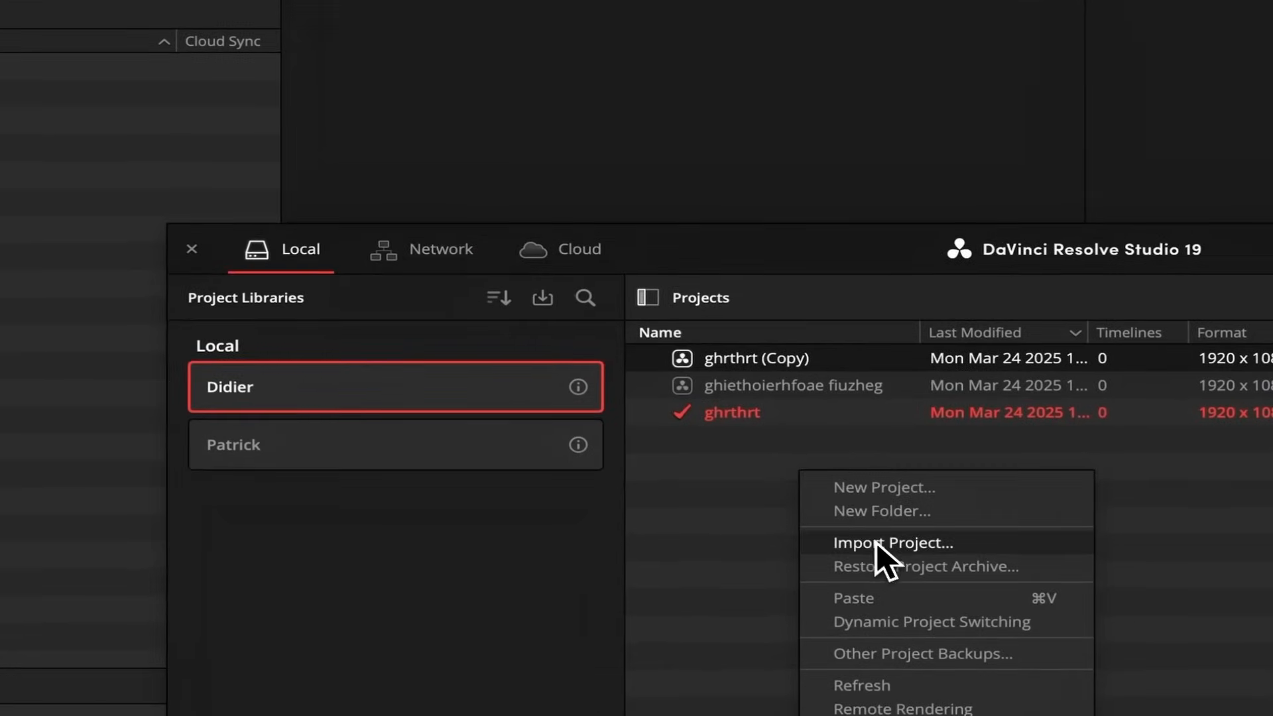
pyautogui.click(877, 542)
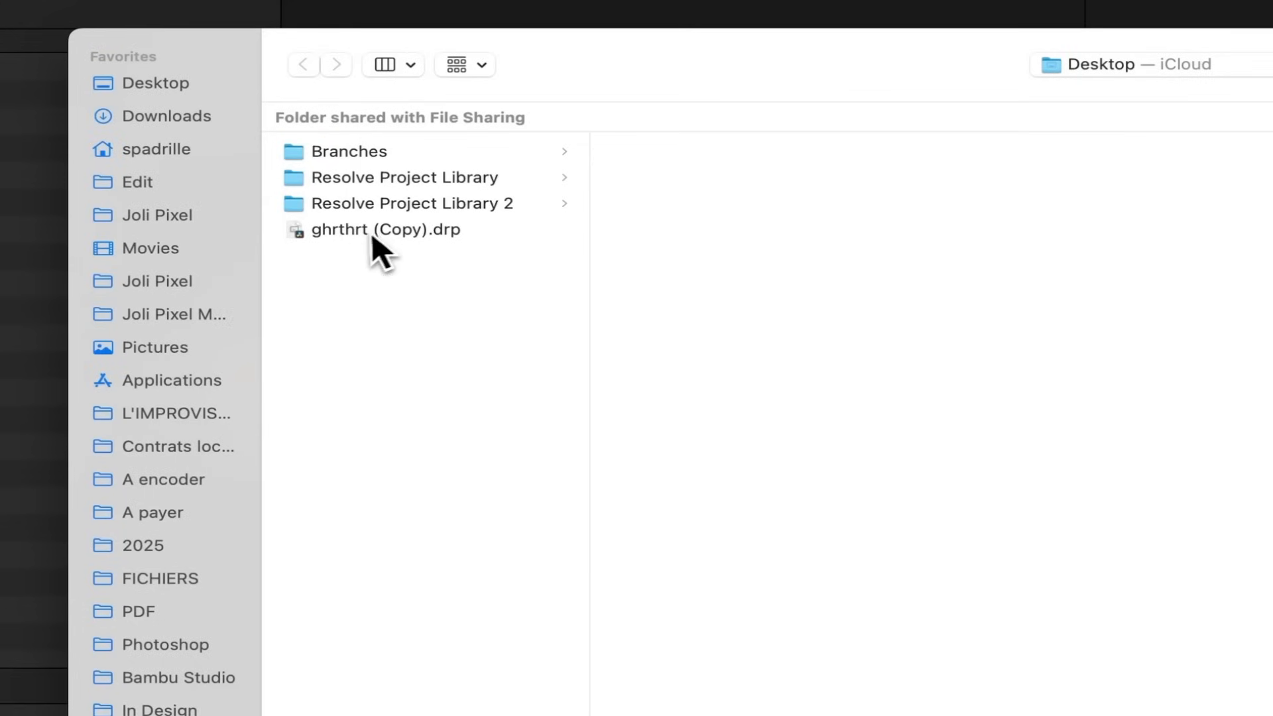
pyautogui.click(363, 233)
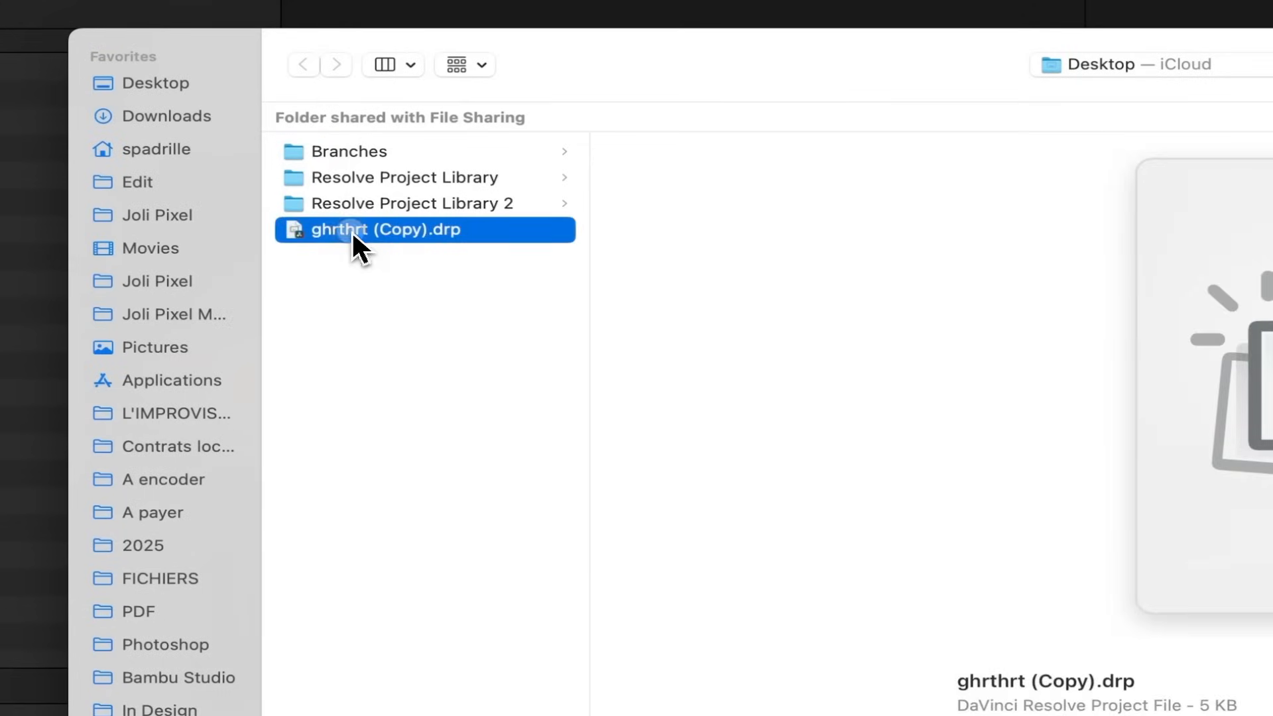
pyautogui.doubleClick(351, 230)
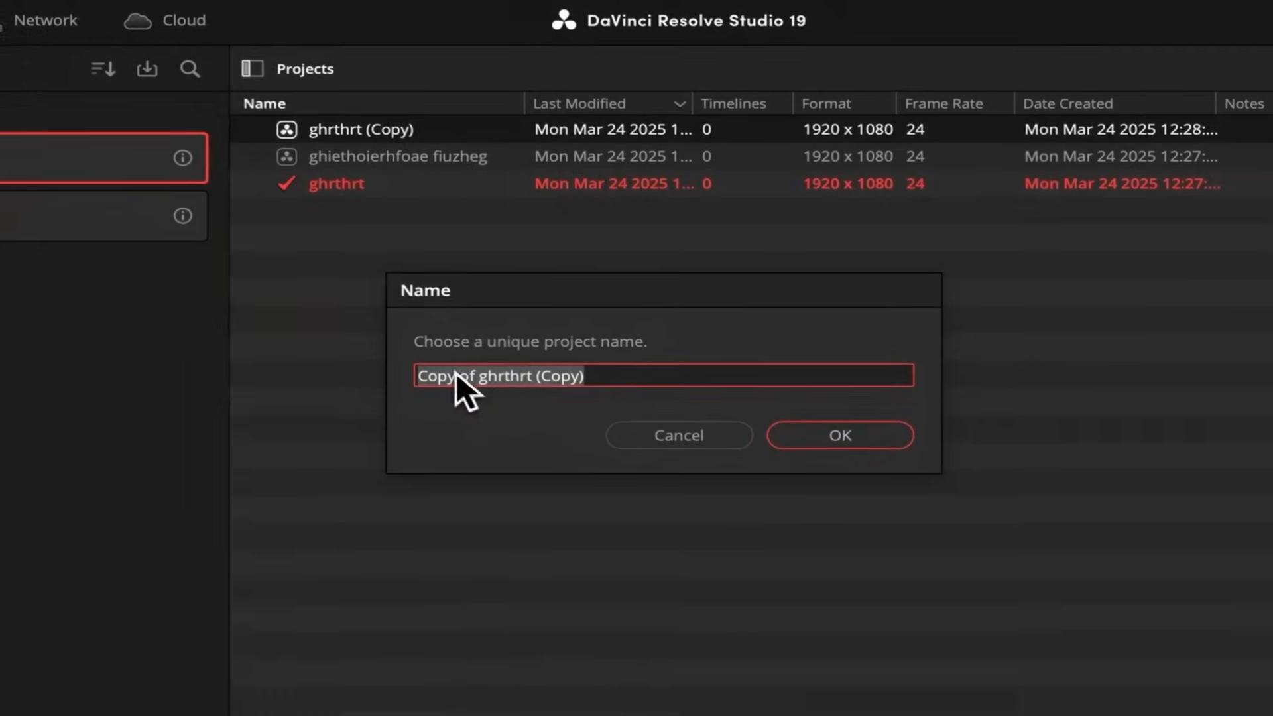
pyautogui.click(833, 432)
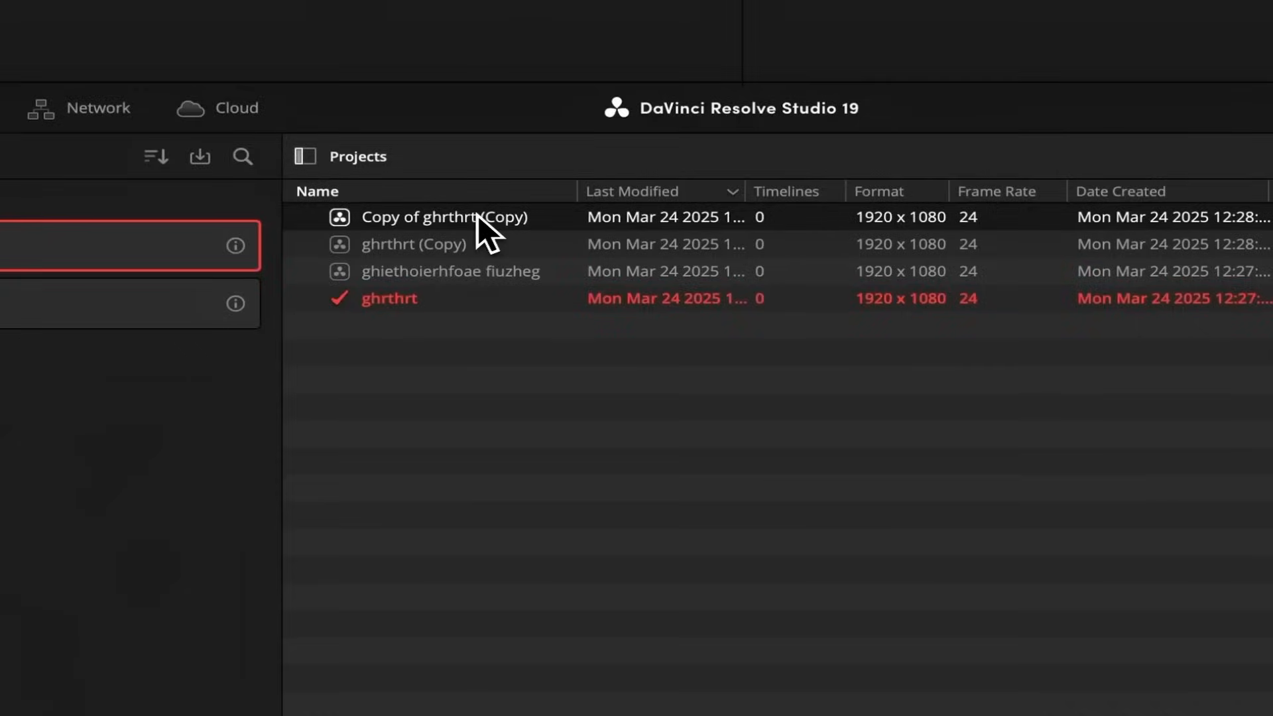
# Export the project Copy of ghrthrt (Copy) as a project archive.
pyautogui.rightClick(477, 217)
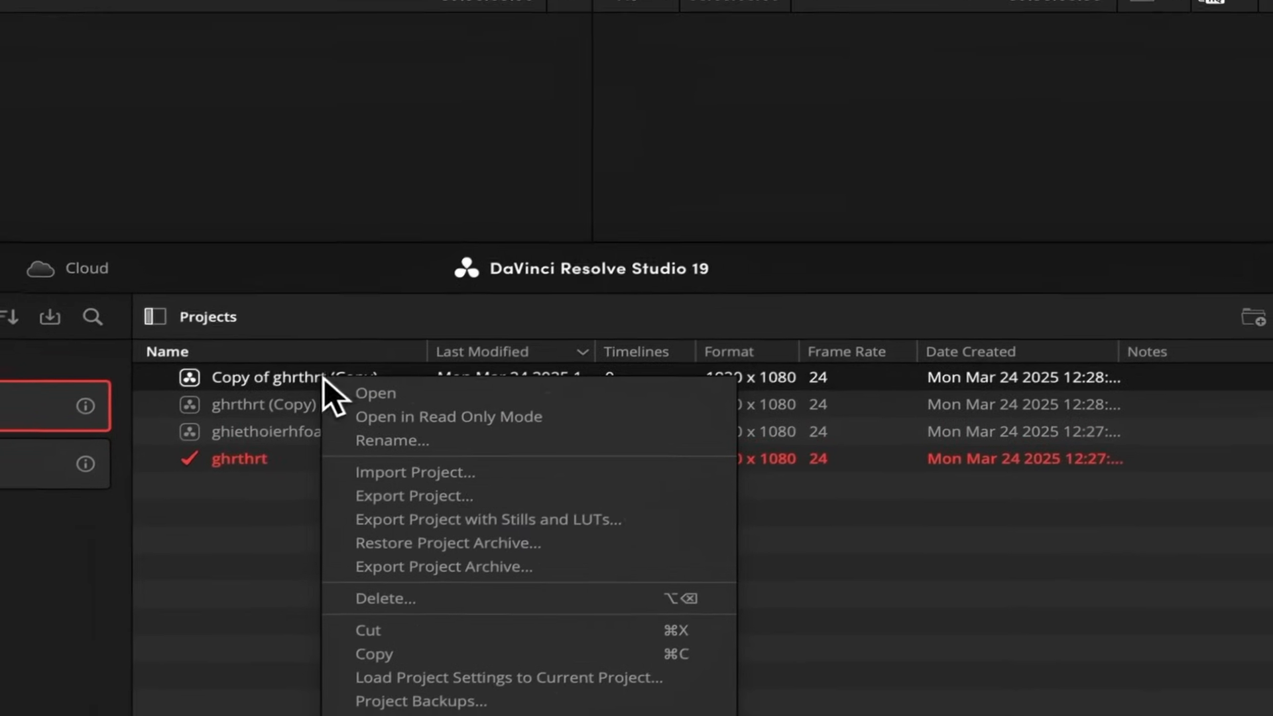
pyautogui.click(436, 569)
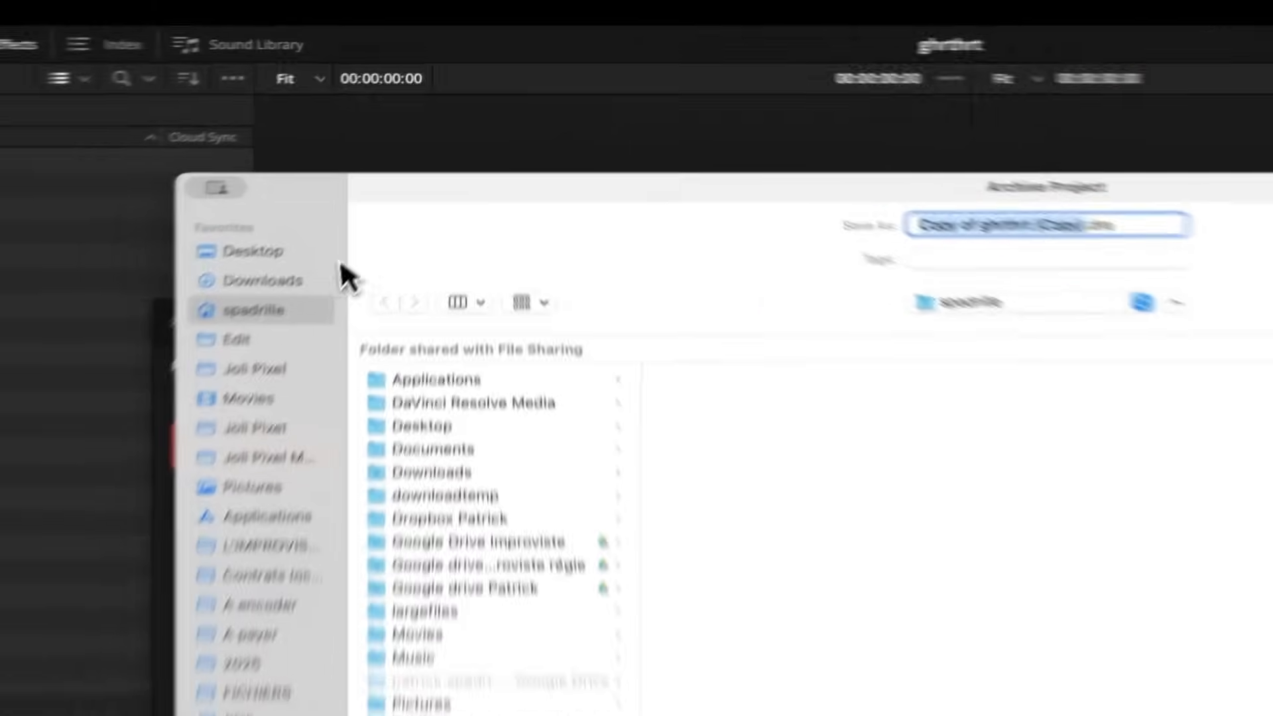
pyautogui.click(272, 138)
pyautogui.click(1016, 471)
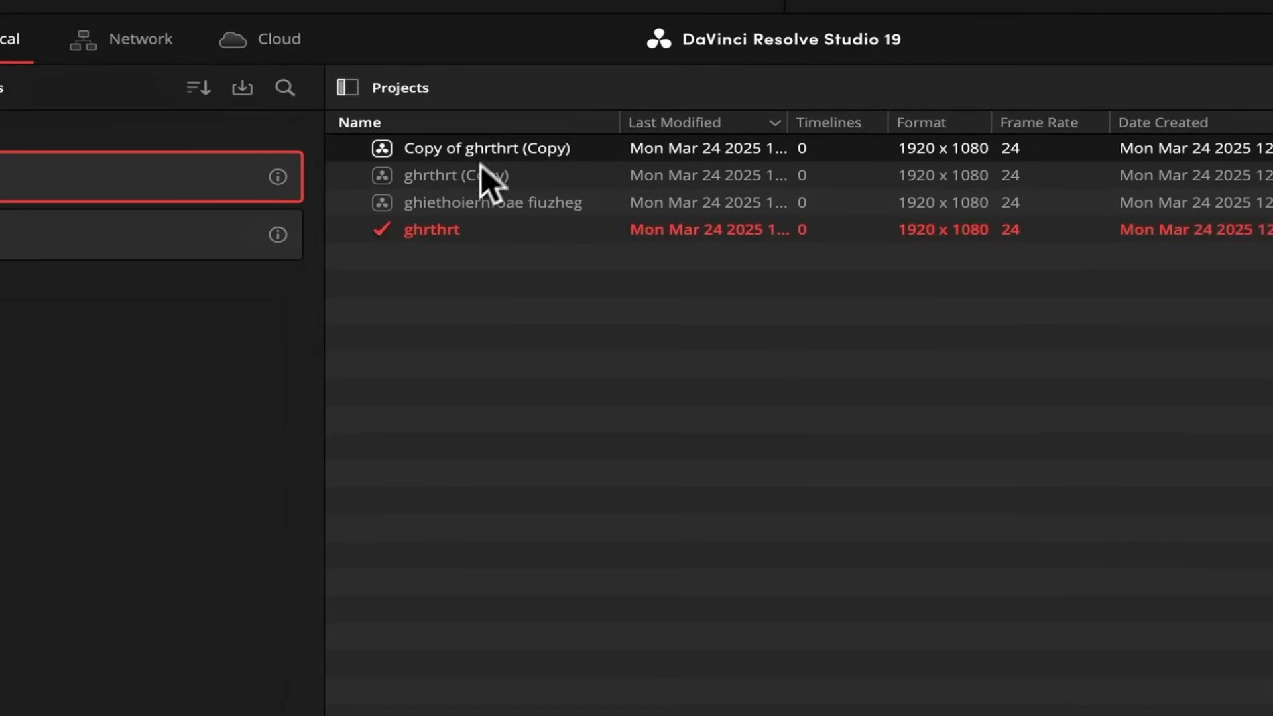
# View the list of project backups for Copy of ghrthrt (Copy) and close it.
pyautogui.rightClick(482, 145)
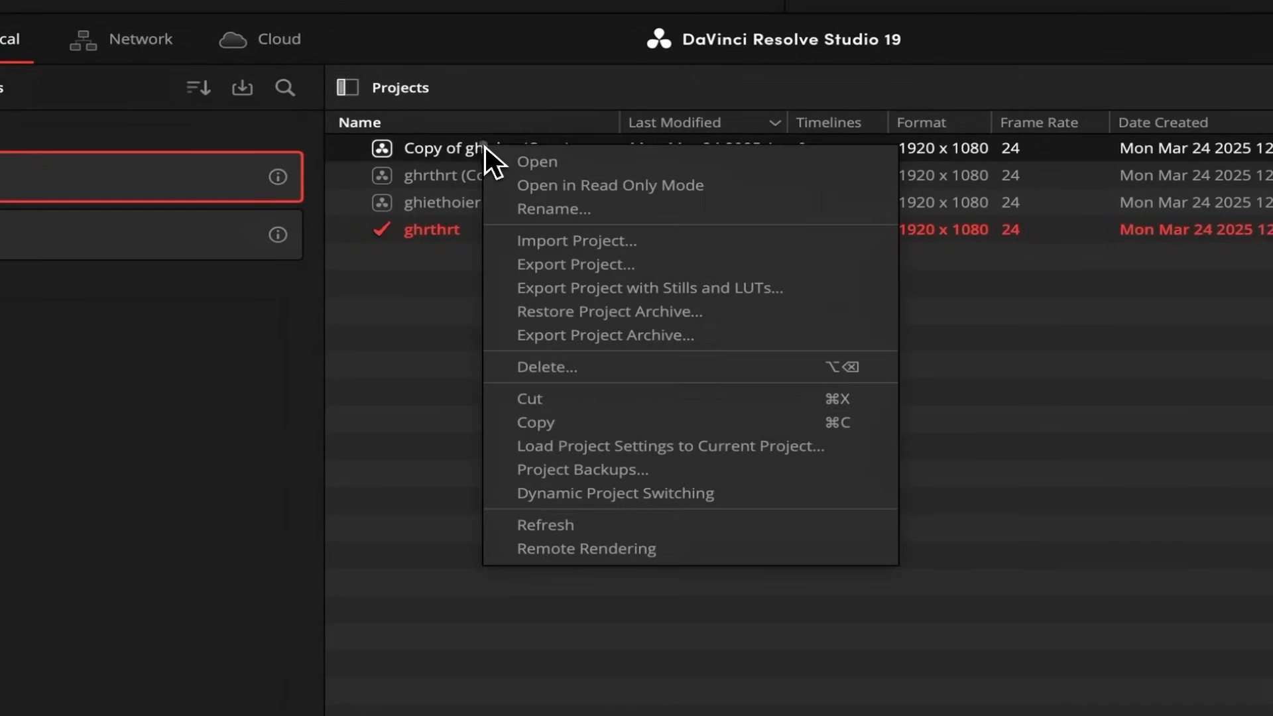
pyautogui.click(550, 470)
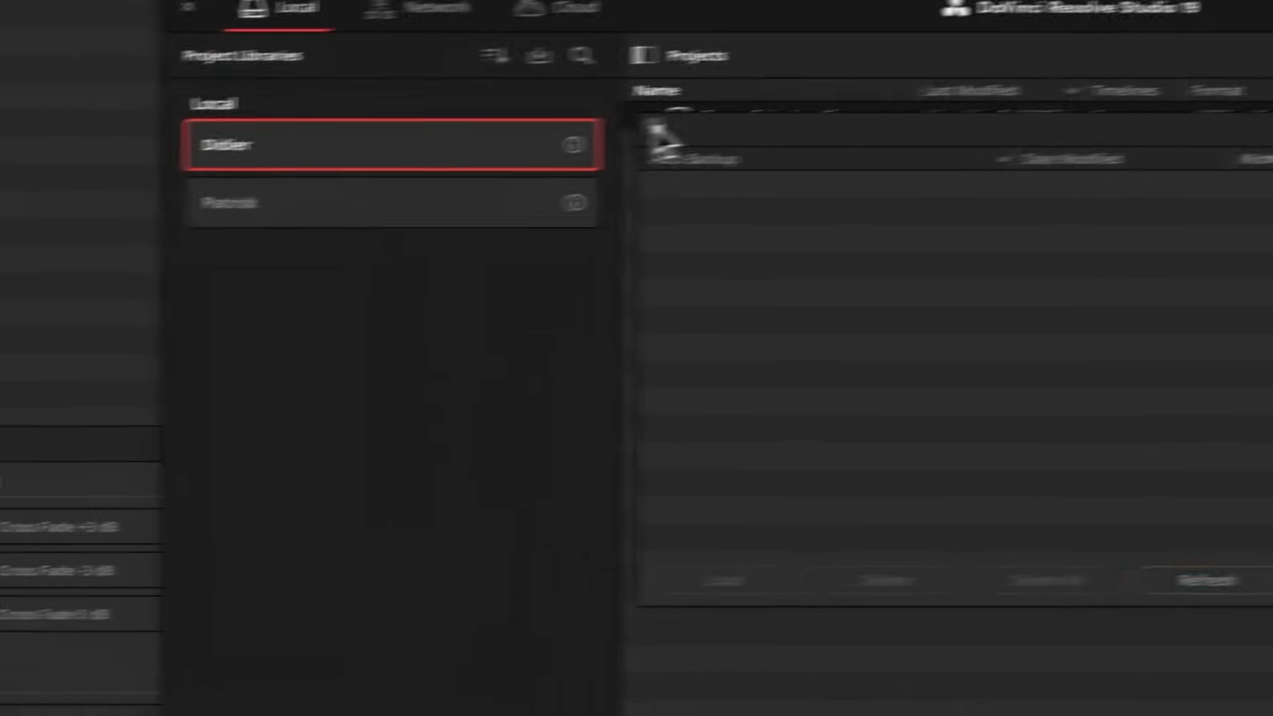
pyautogui.click(360, 161)
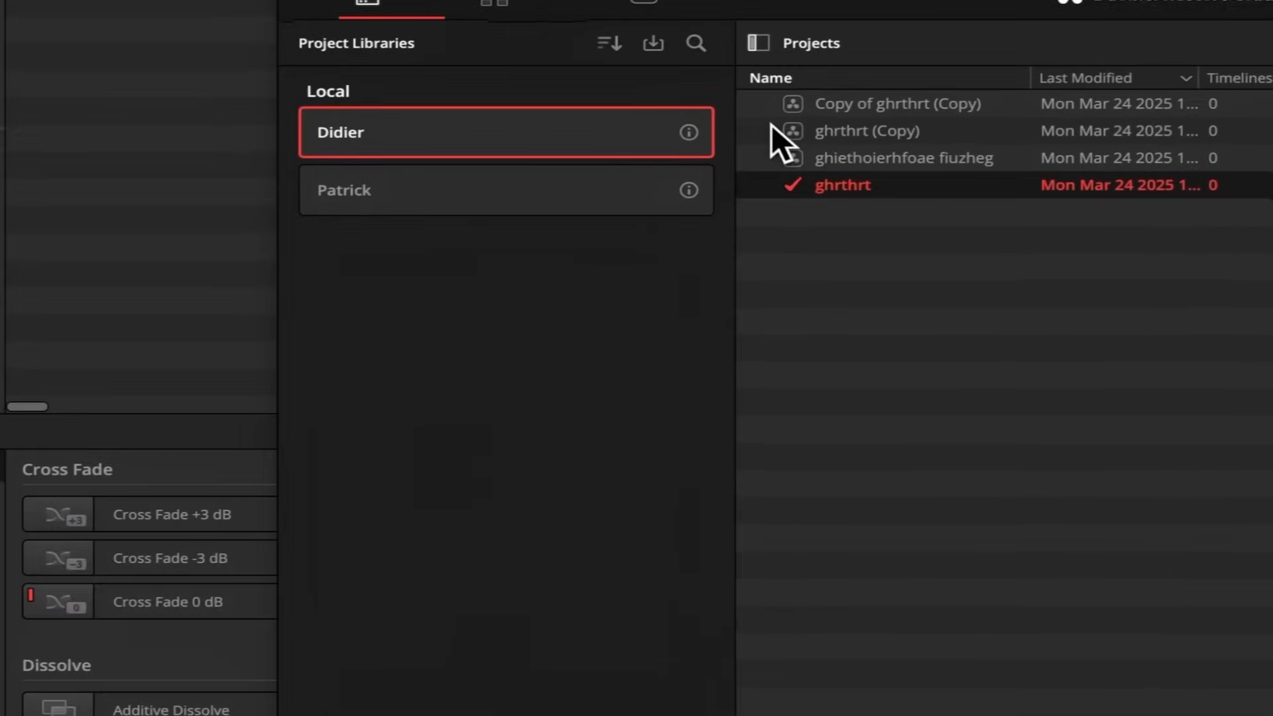
# Switch to the other local project library and look through the projects in its Joli Pixel / Episodes folder.
pyautogui.click(429, 187)
pyautogui.doubleClick(881, 134)
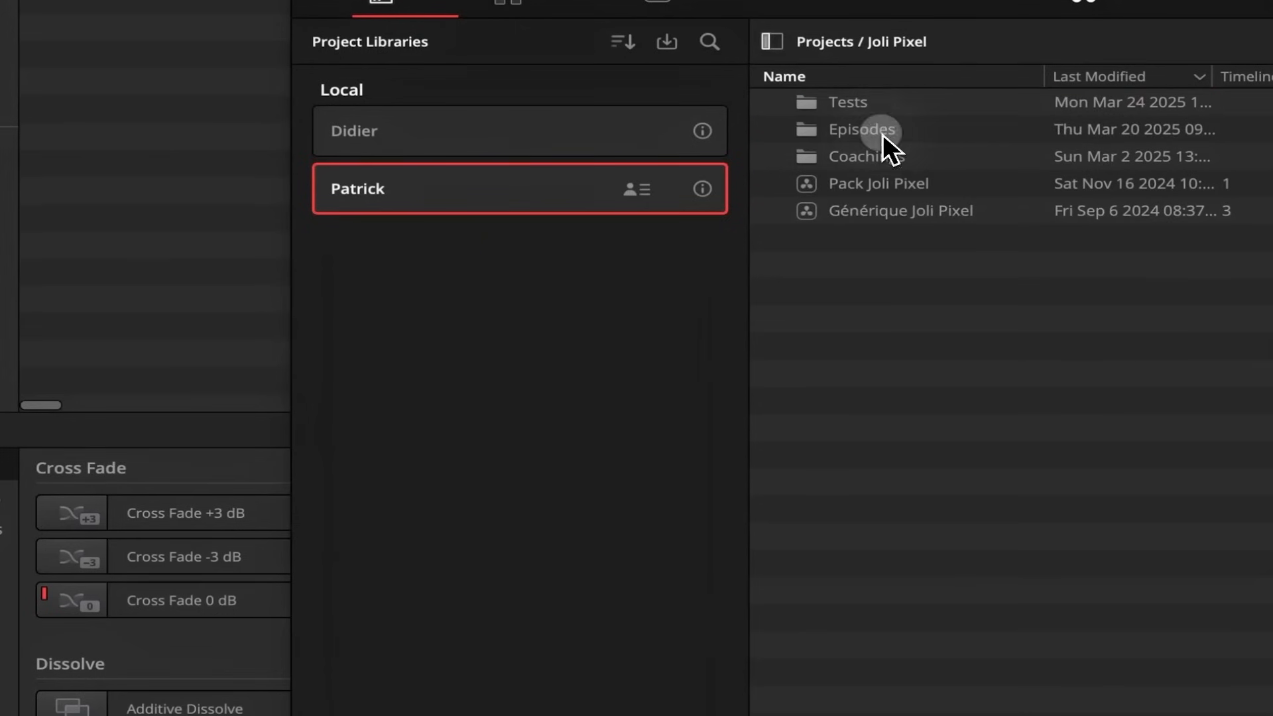
pyautogui.doubleClick(871, 132)
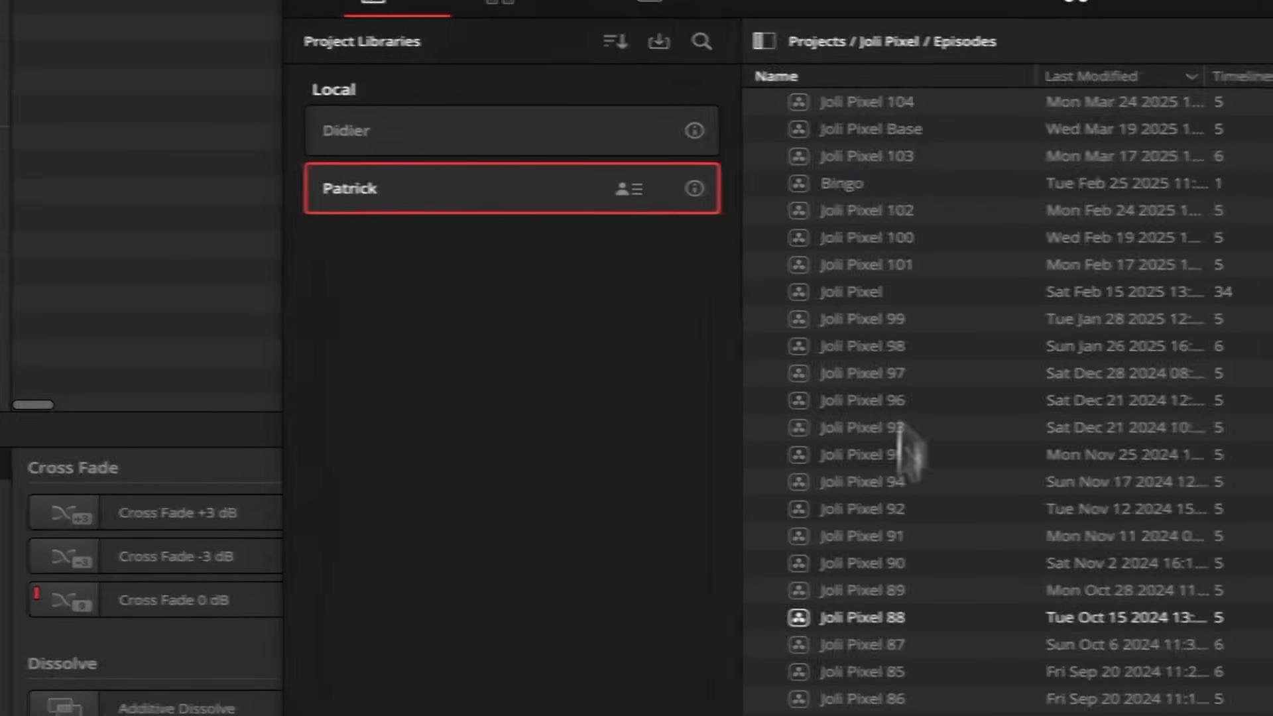
pyautogui.scroll(-3, 917, 616)
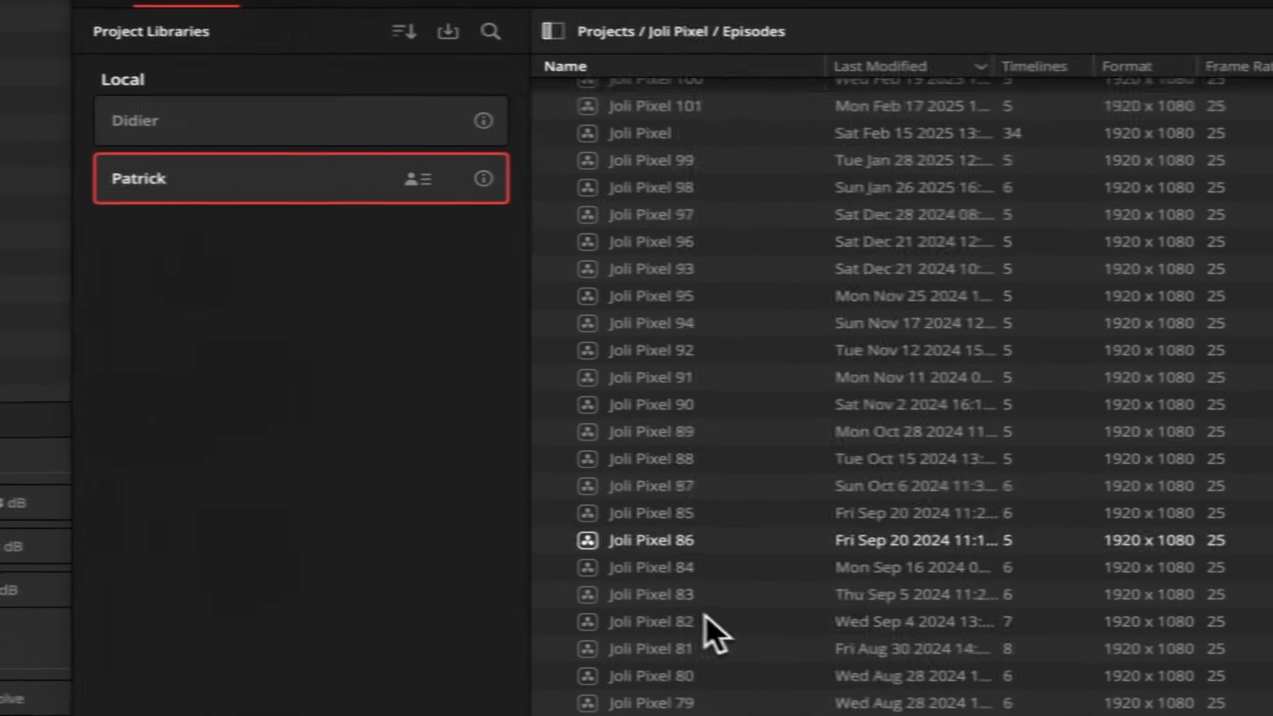
pyautogui.scroll(3, 920, 531)
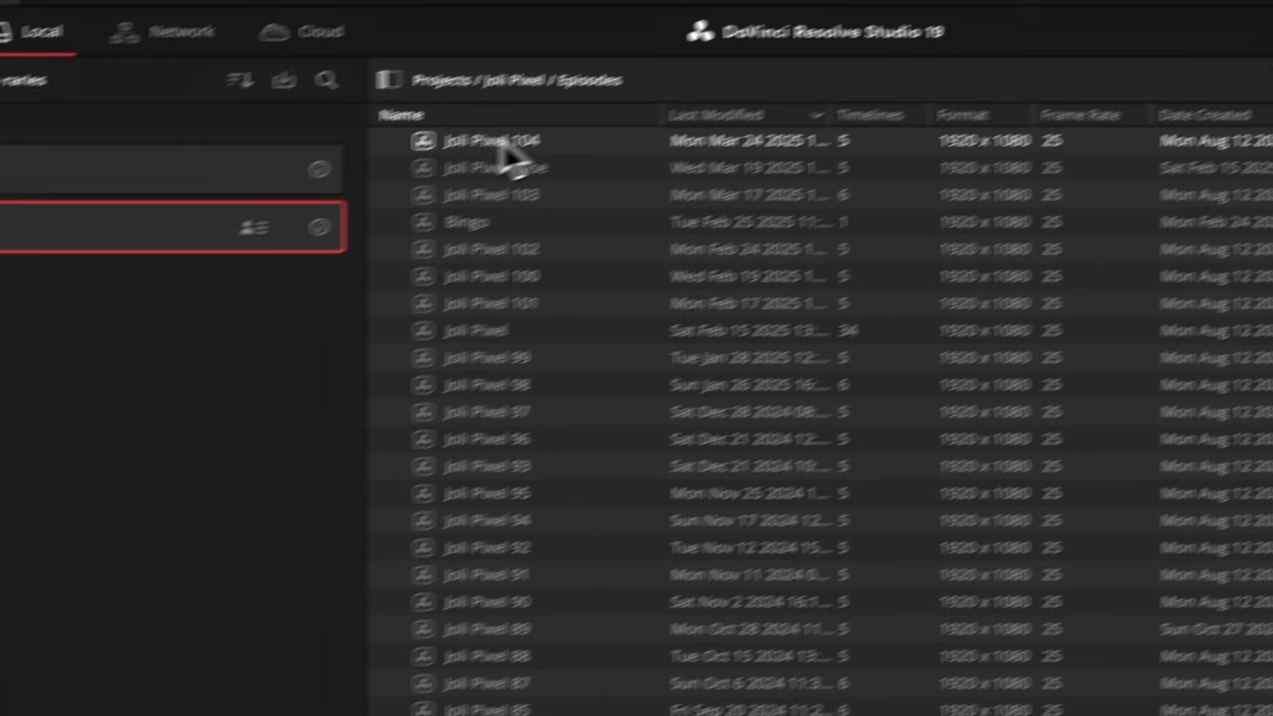
# List the project backups for Joli Pixel 104 and widen the Date Modified column to show the full dates.
pyautogui.rightClick(623, 91)
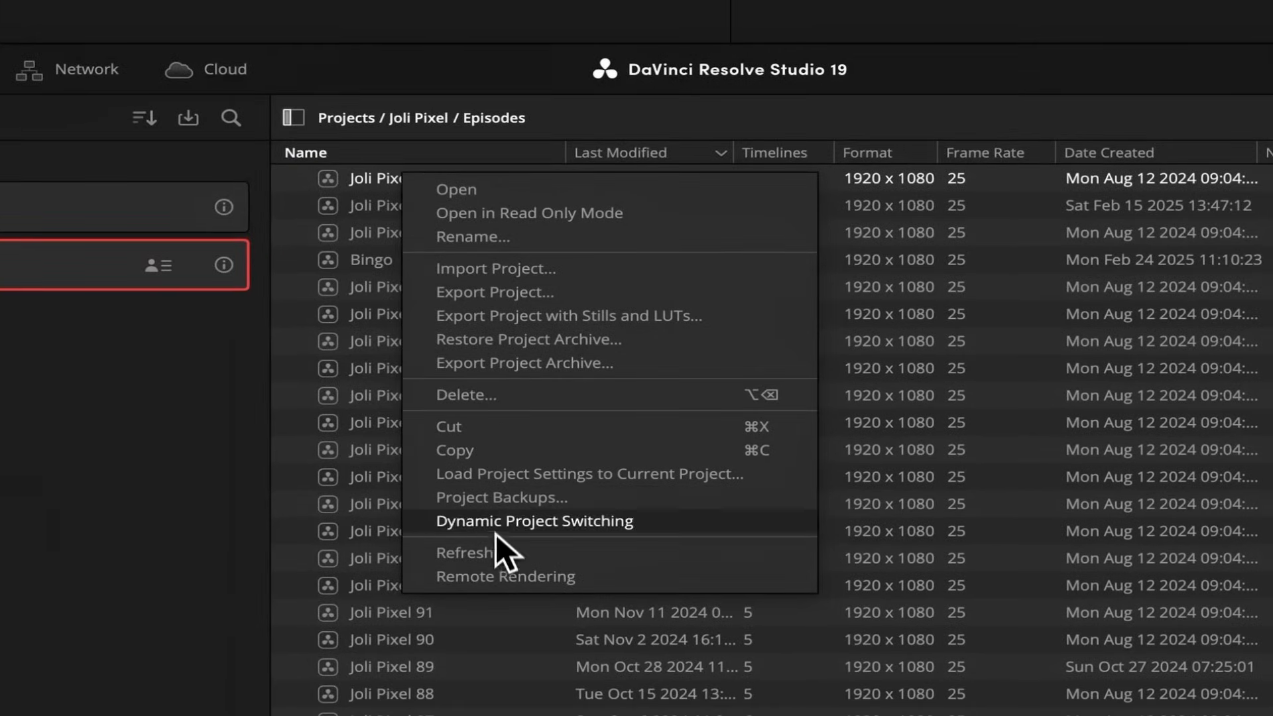
pyautogui.click(501, 497)
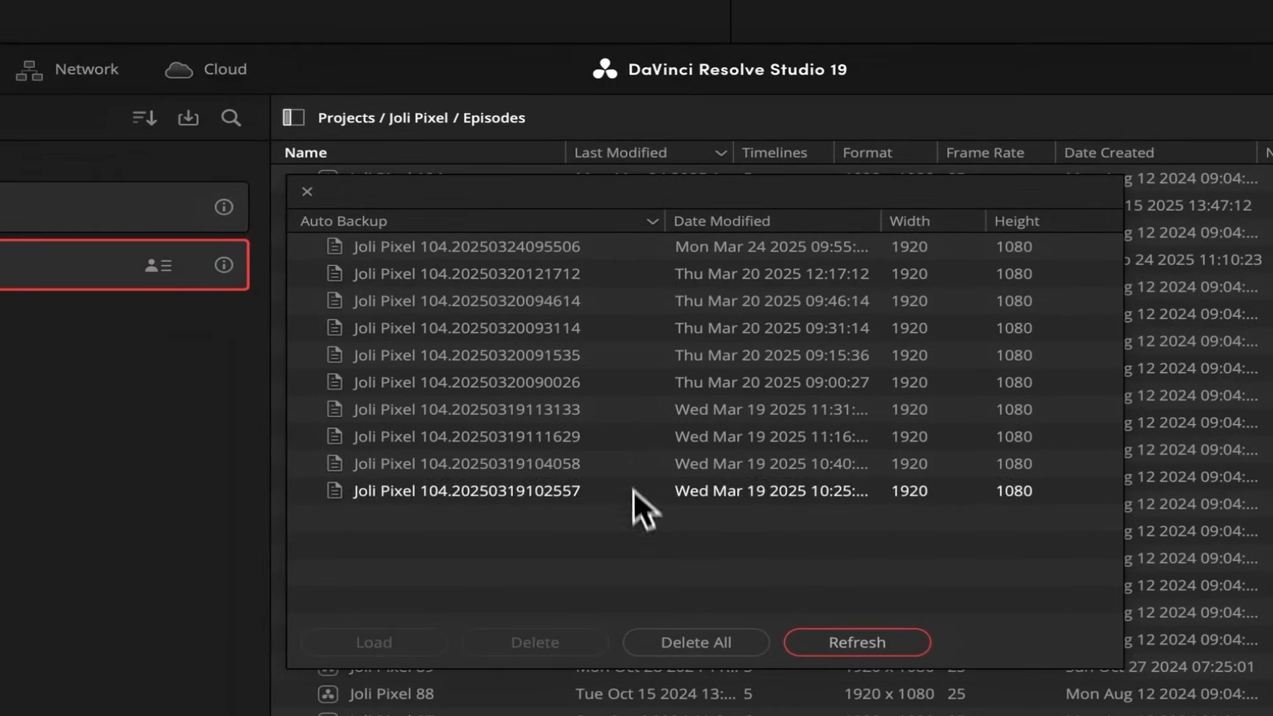
pyautogui.moveTo(881, 222); pyautogui.dragTo(994, 225)
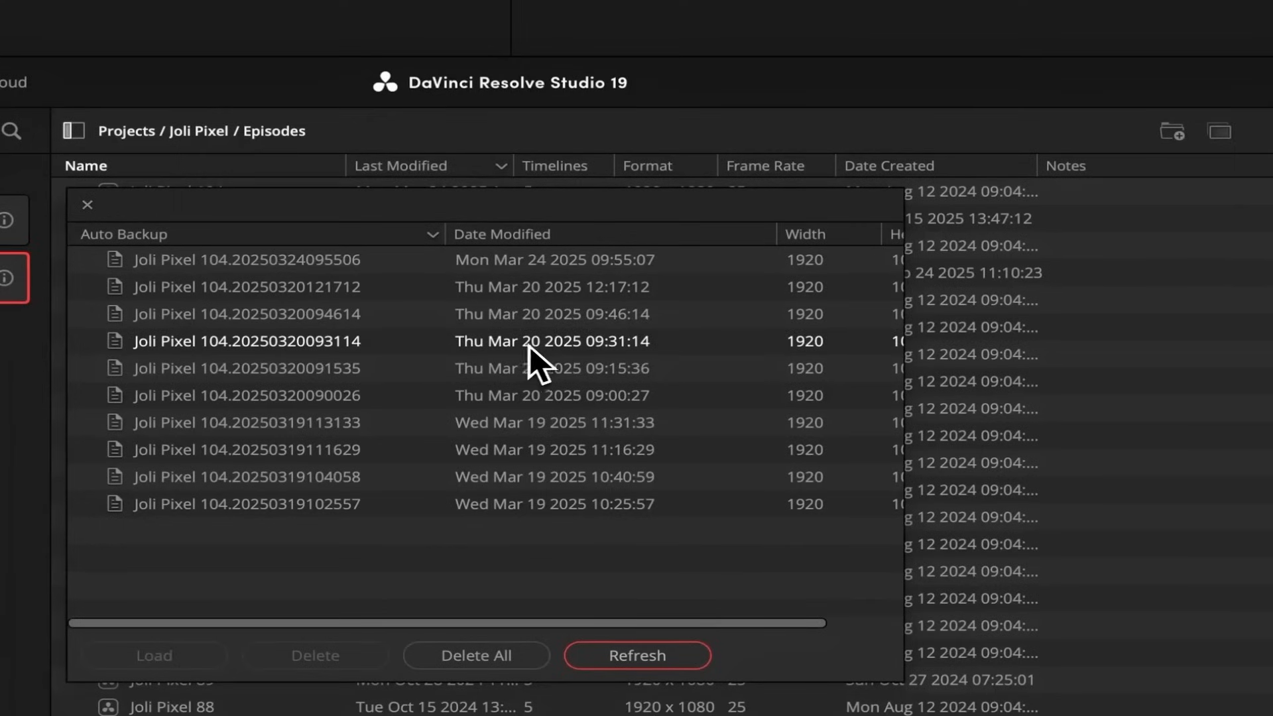
# Load the backup Joli Pixel 104.20250320093114 as a project with the suggested (Copy) name, close the backup list and widen the Name column.
pyautogui.click(590, 342)
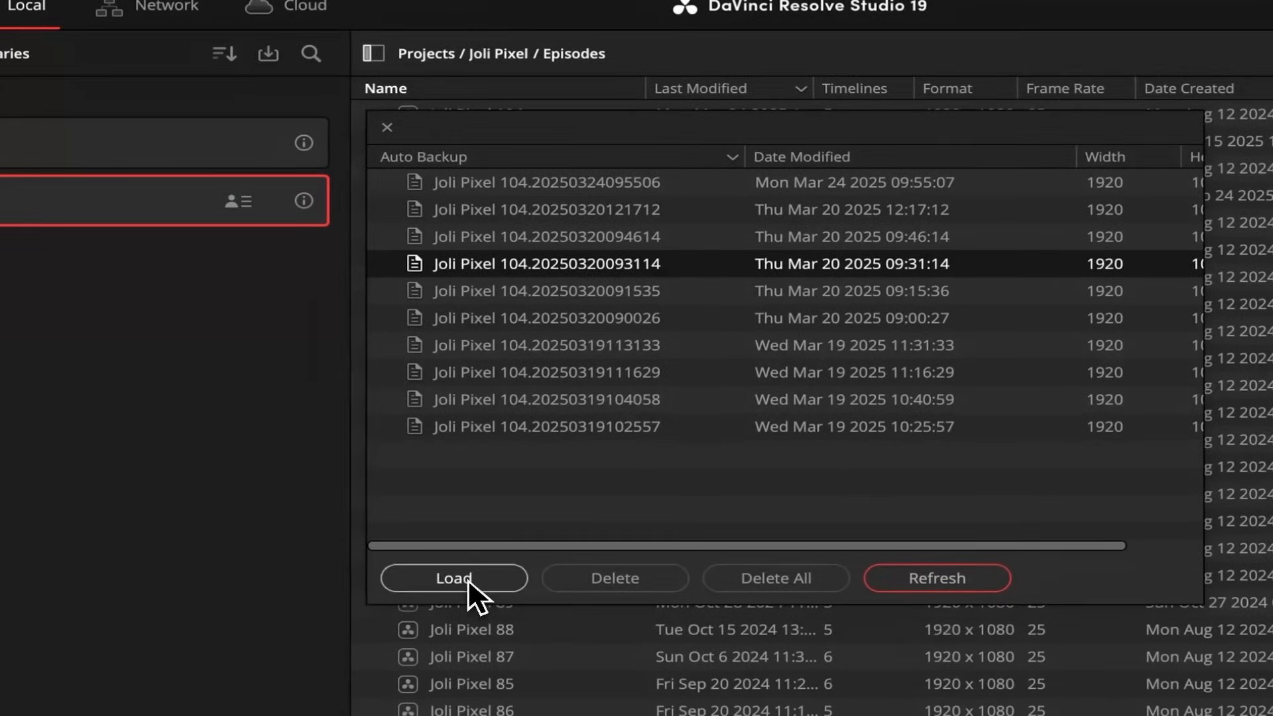
pyautogui.click(467, 578)
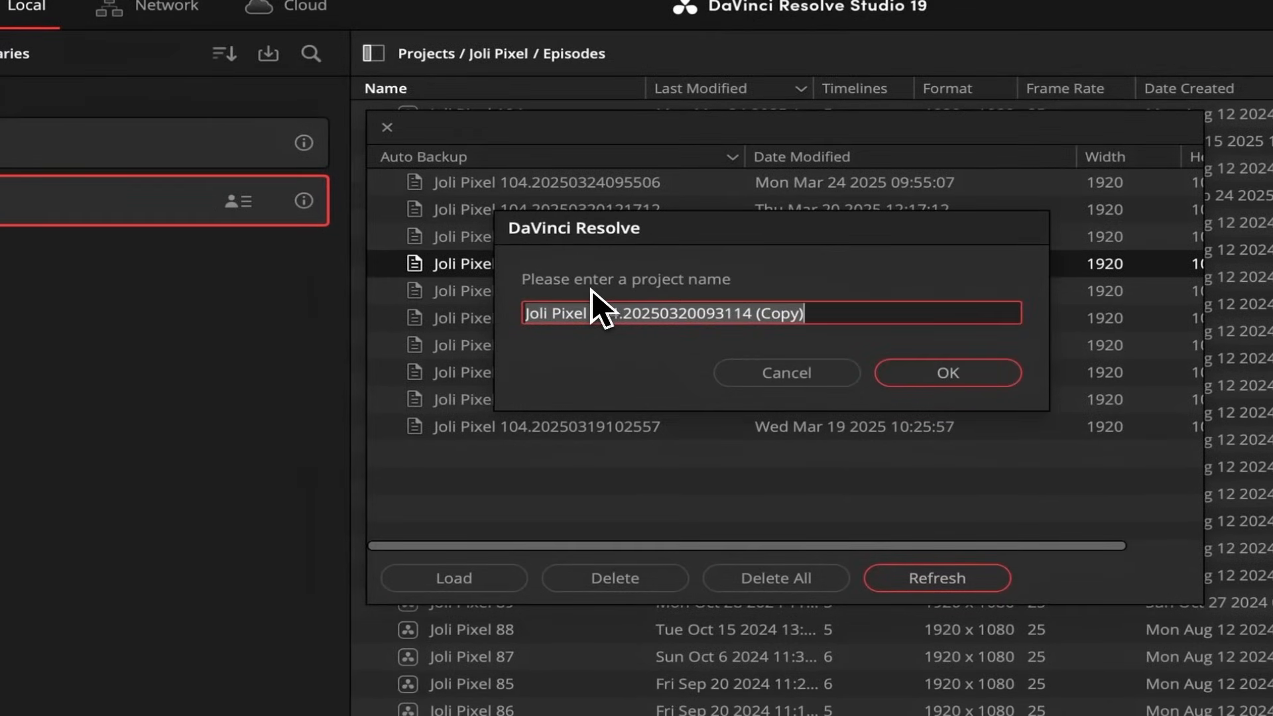
pyautogui.click(921, 375)
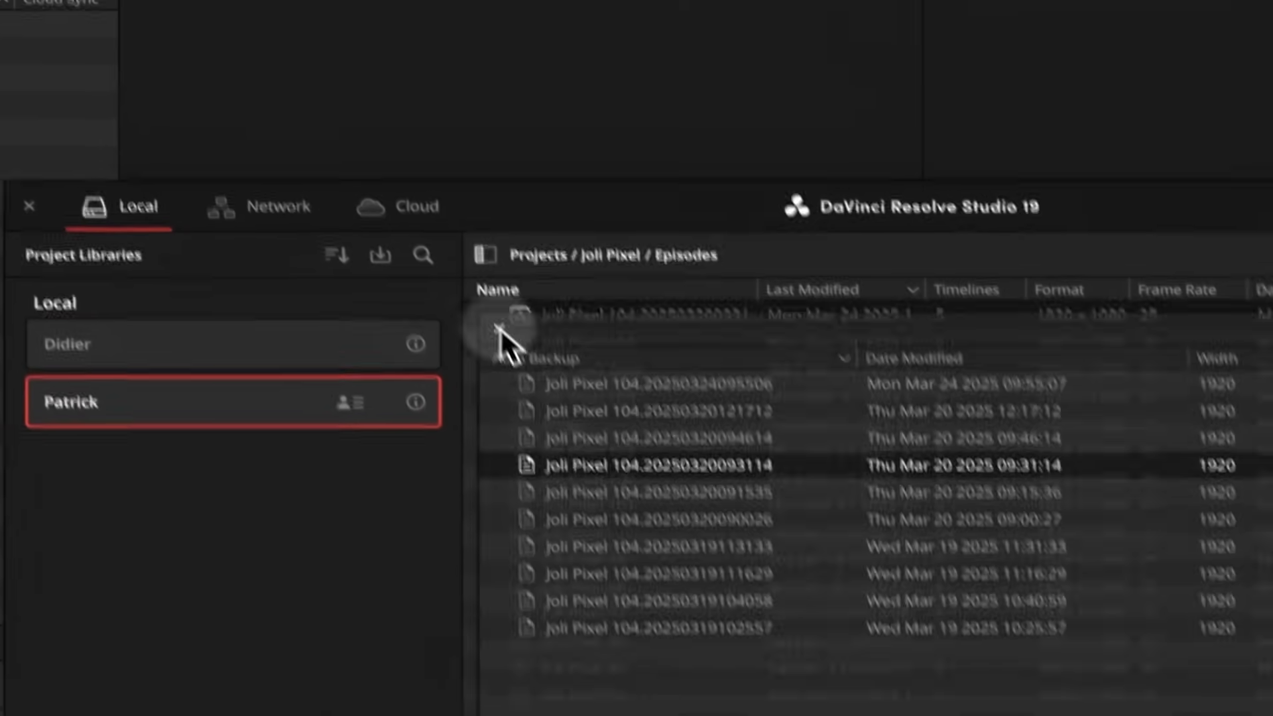
pyautogui.click(387, 128)
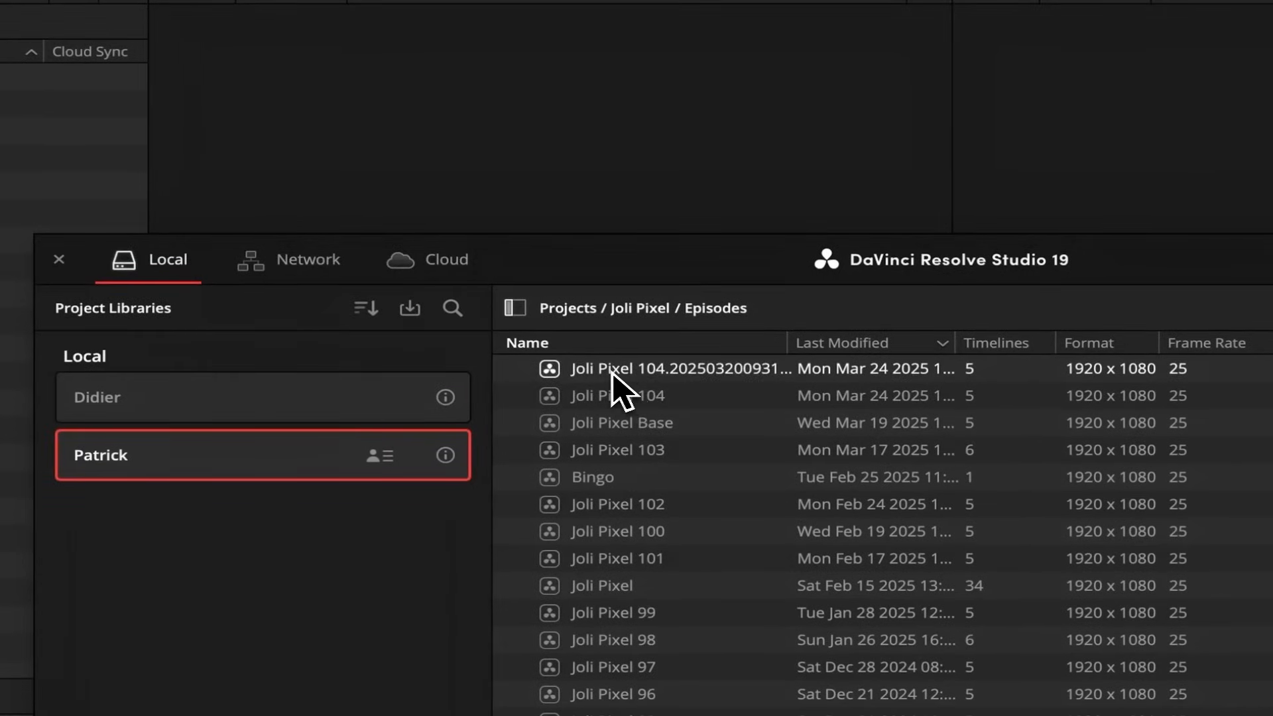
pyautogui.moveTo(776, 353); pyautogui.dragTo(939, 343)
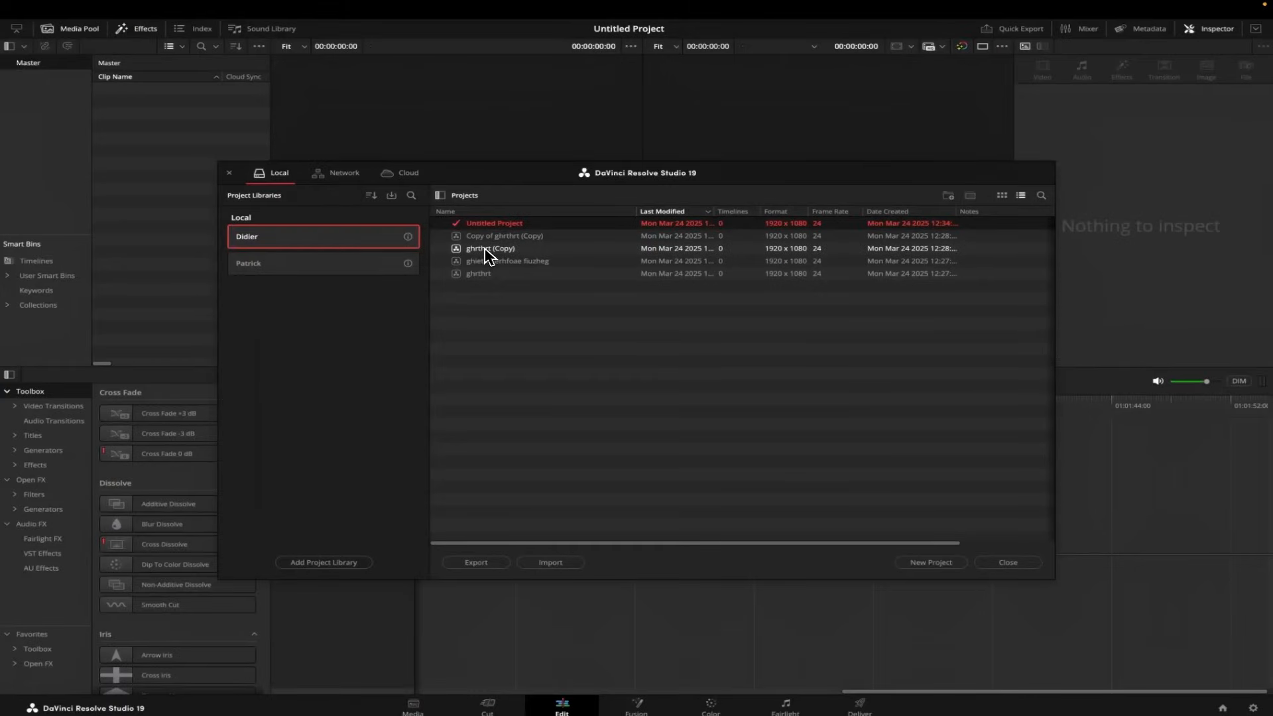
# Open the project ghrthrt (Copy) from the first local project library.
pyautogui.click(487, 249)
pyautogui.doubleClick(487, 251)
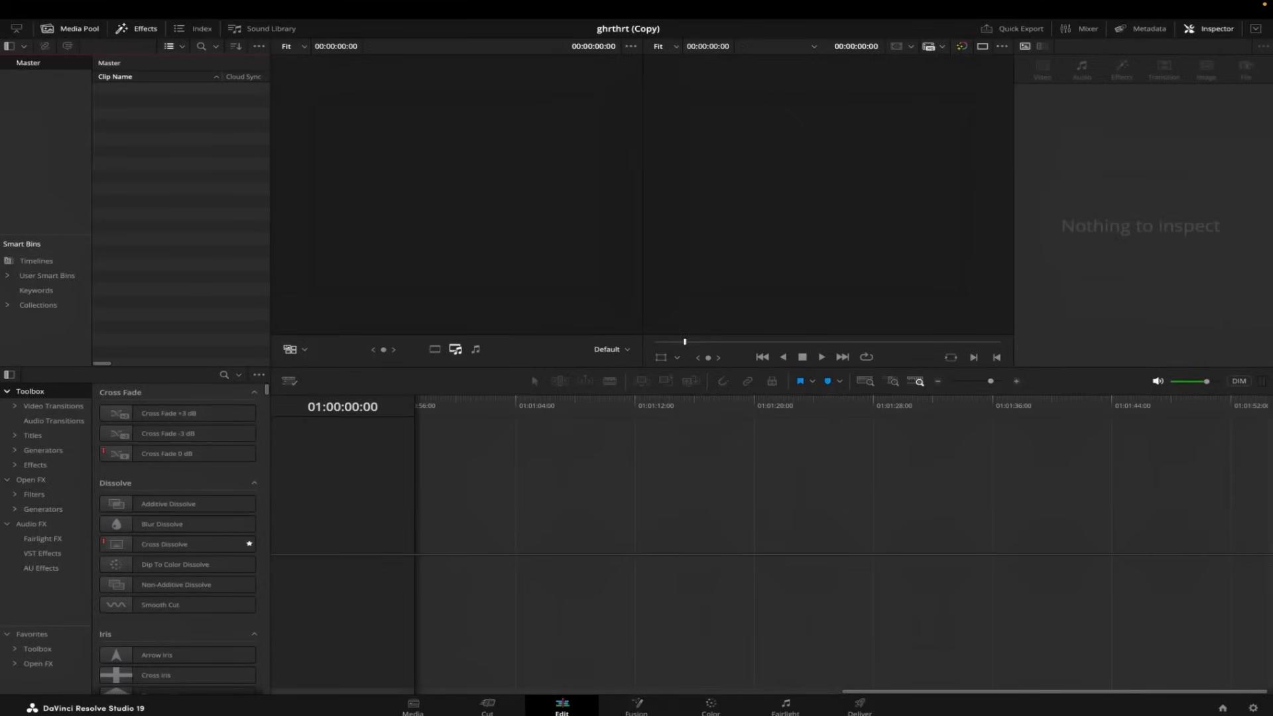
# Switch to Finder and bring the eight video clips from the media subfolder of MONTAGE 4To / _ELEMENTS VIDEOS into DaVinci Resolve's Master bin.
pyautogui.press('super+Tab')
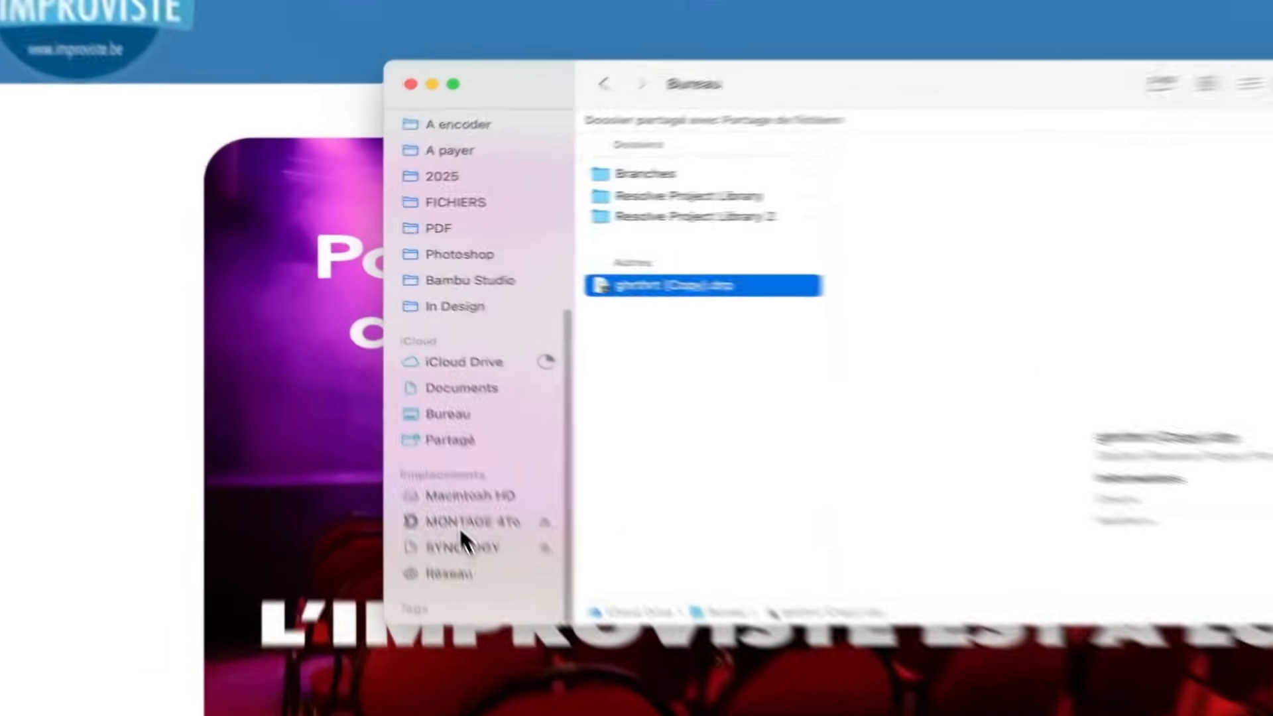
pyautogui.click(401, 401)
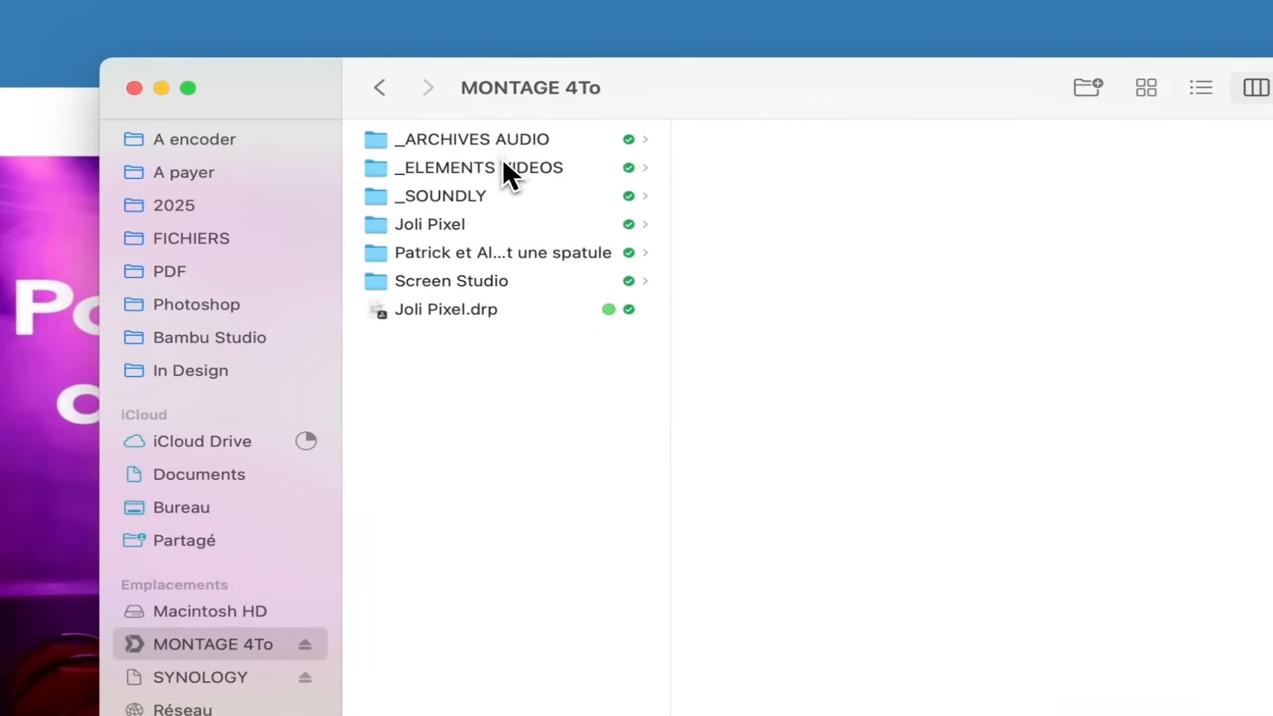
pyautogui.click(580, 158)
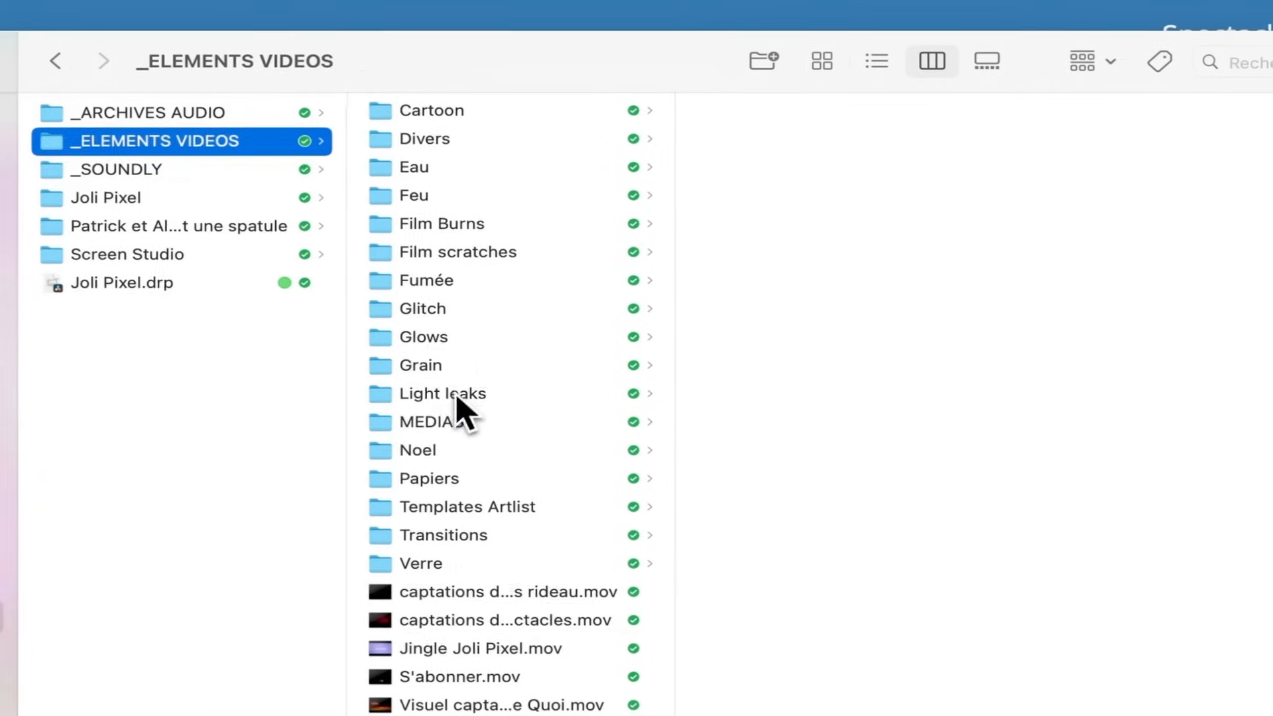
pyautogui.click(772, 452)
pyautogui.moveTo(876, 376); pyautogui.dragTo(834, 141)
pyautogui.moveTo(843, 274); pyautogui.dragTo(352, 339)
pyautogui.press('super+Tab')
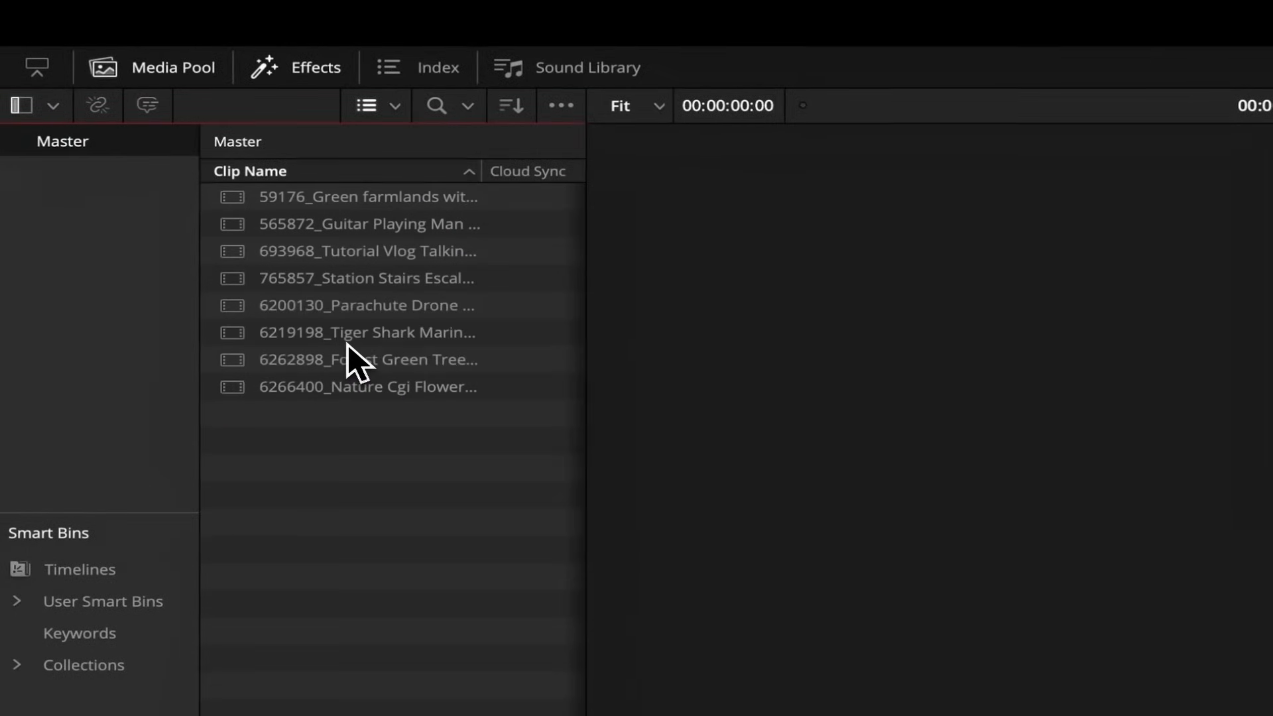